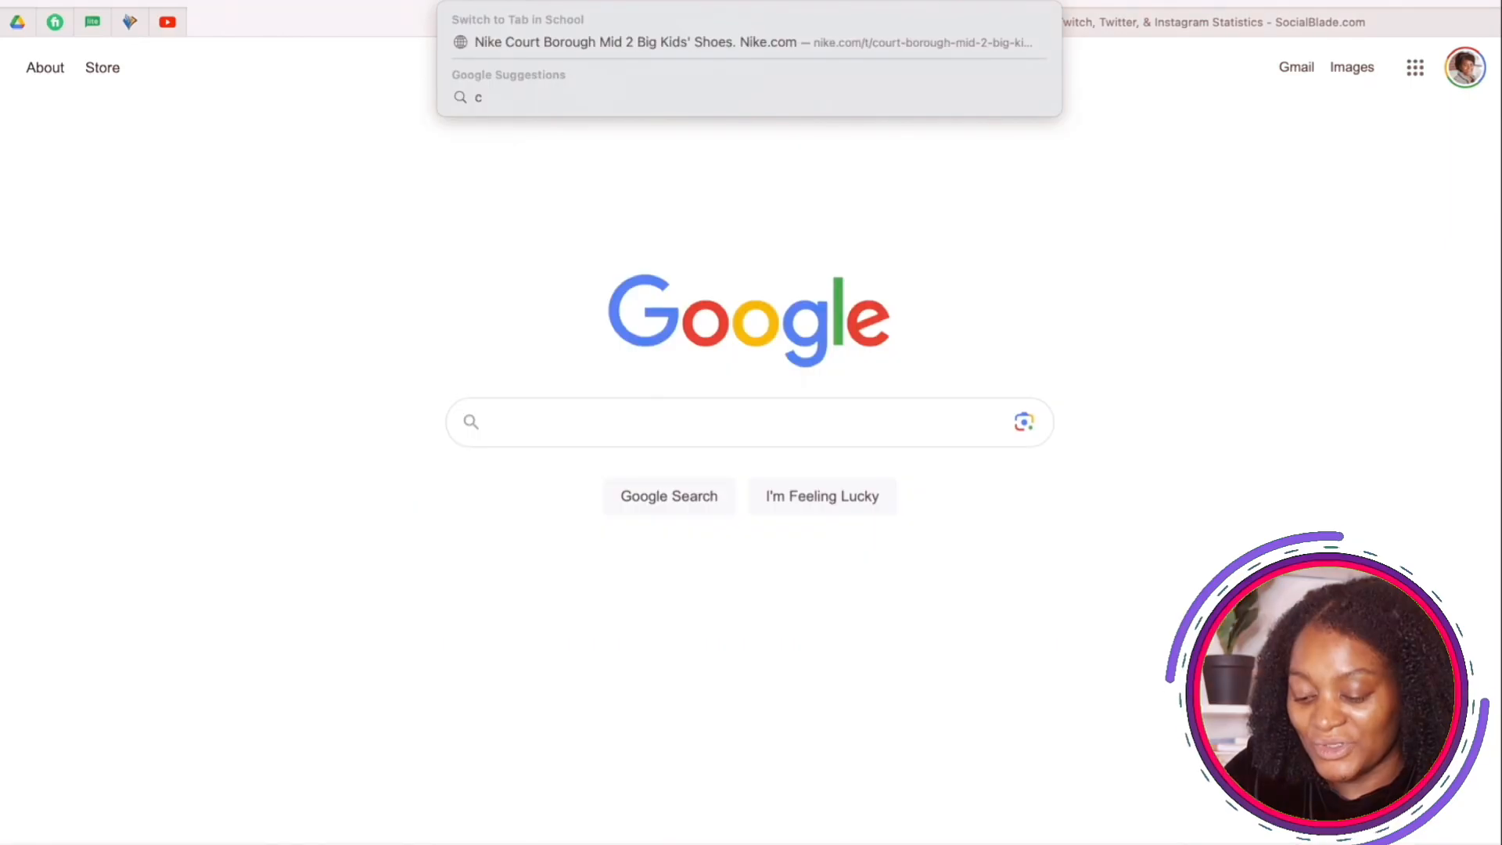
# - Ask ChatGPT for a short, emotional love story with a happy ending and many YouTube scene image prompts, and select Scene 1's image prompt
pyautogui.write('h')
pyautogui.press('Return')
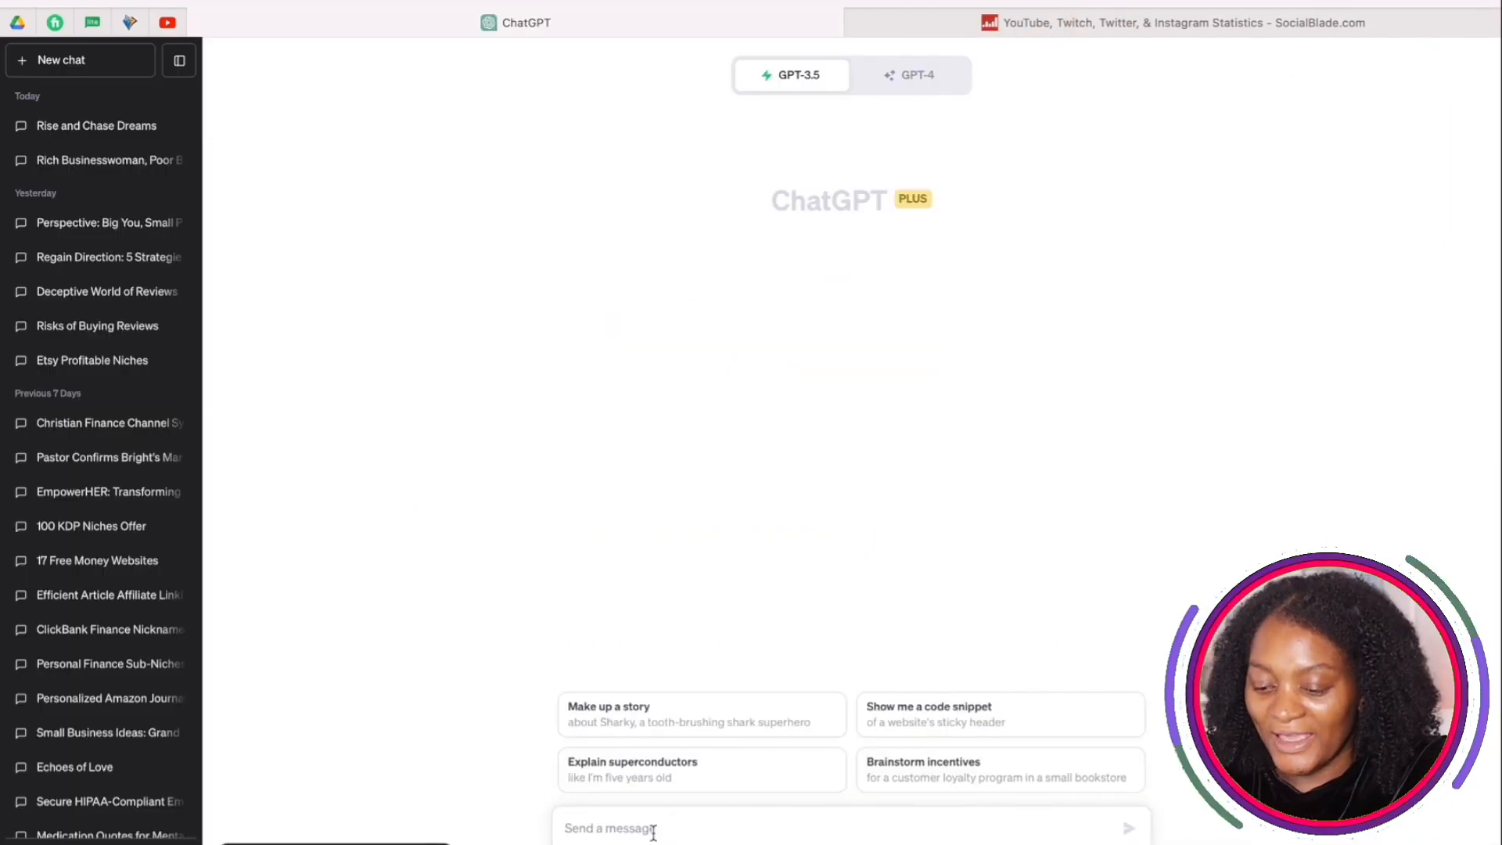
pyautogui.write('Create a short love story. The story should have some emotion, sadness, heartbreak, Tears, Sorrow, Grief, but the story should have happy ending. I want to create a YouTube video from this so, please, give me prompts for the images of each scene and give as many as possible.')
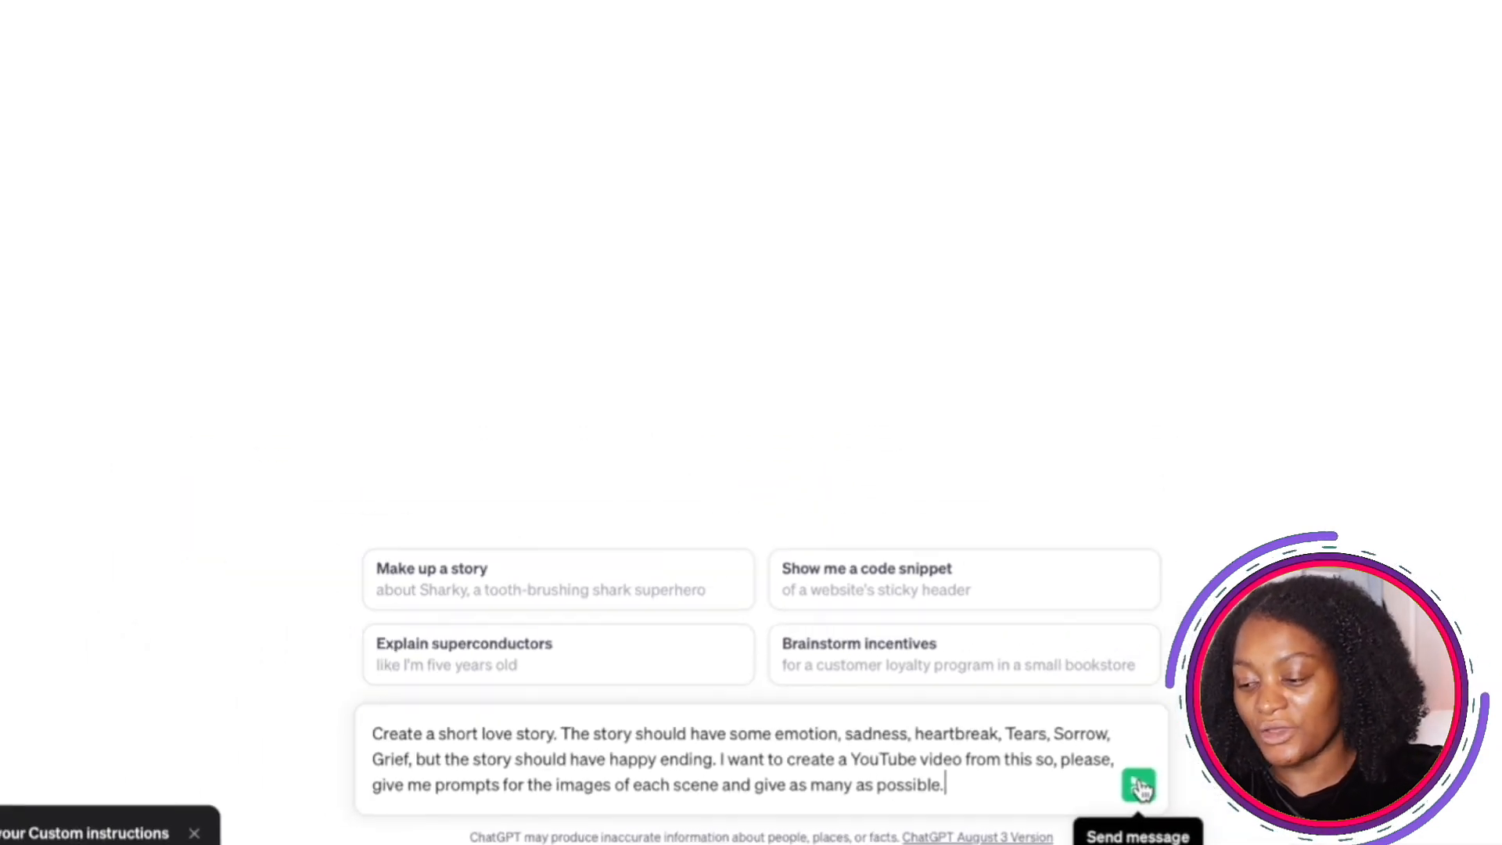
pyautogui.click(1139, 785)
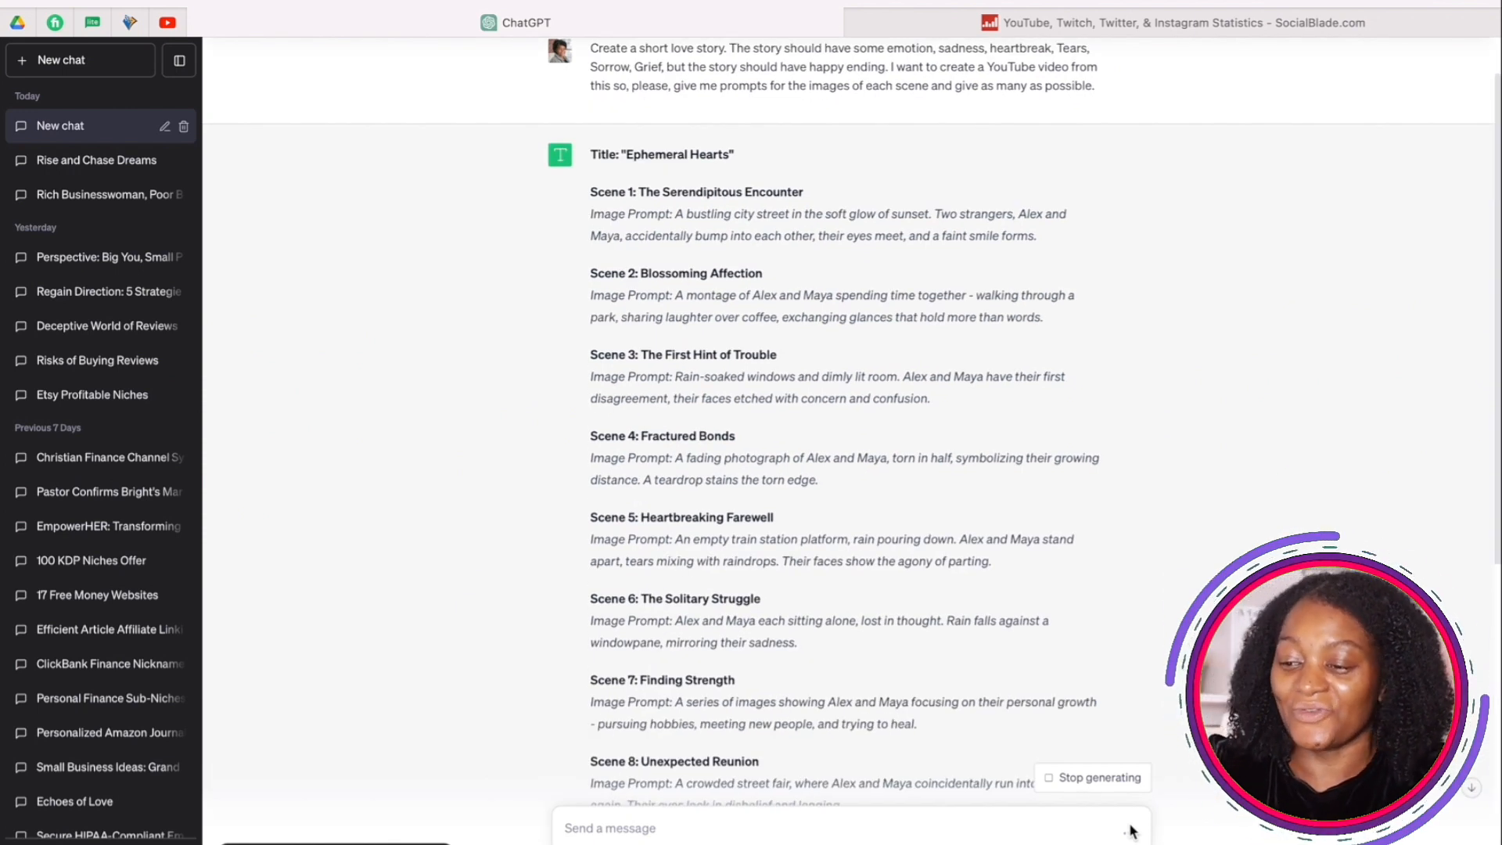
pyautogui.scroll(6, 1030, 643)
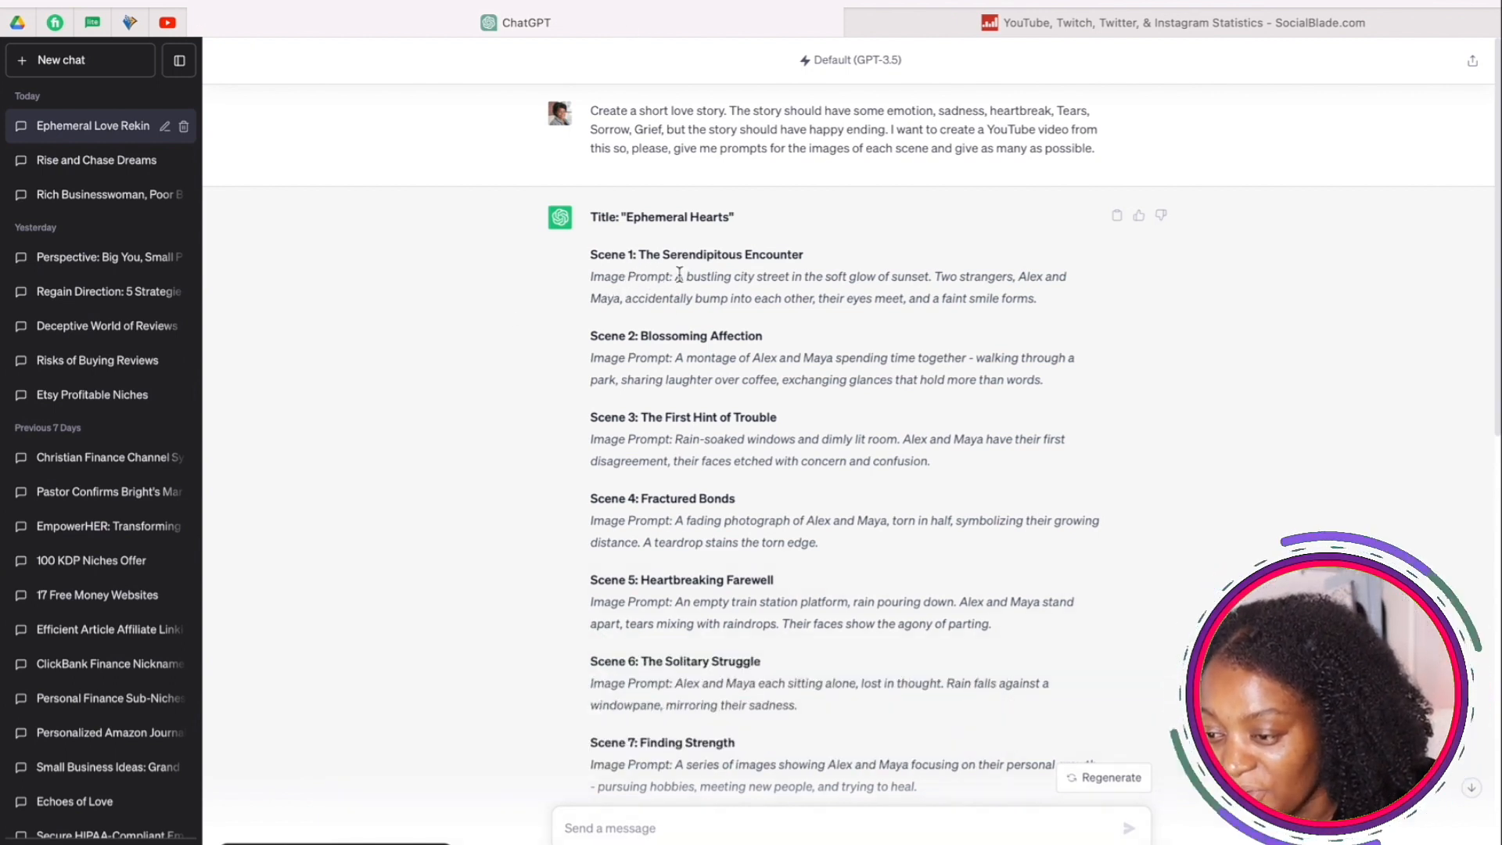
pyautogui.moveTo(677, 276); pyautogui.dragTo(1037, 302)
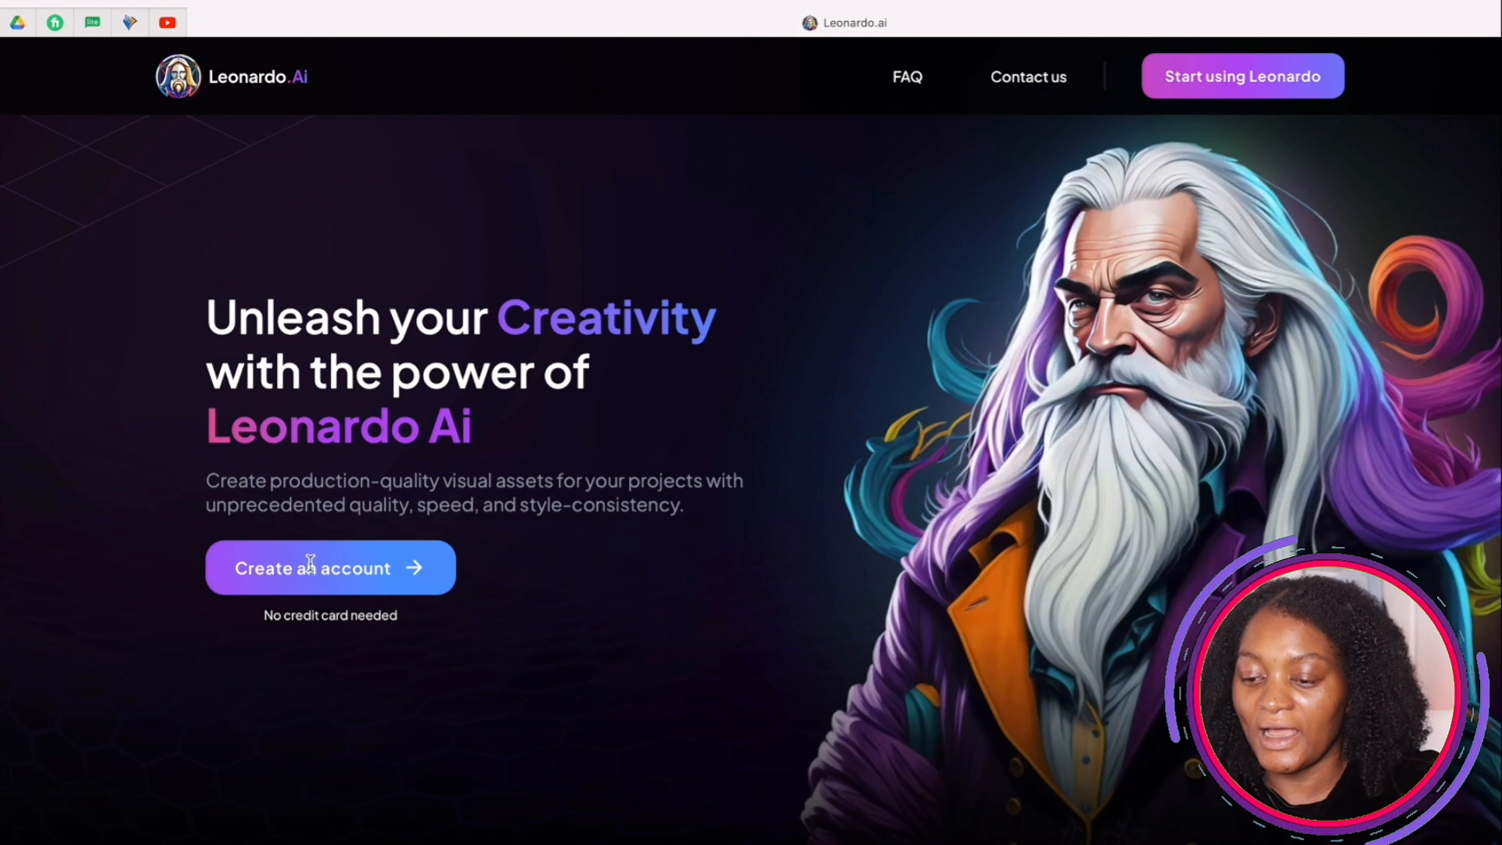
# - Switch to Leonardo.Ai, enter as an already whitelisted account and open AI Image Generation
pyautogui.click(309, 564)
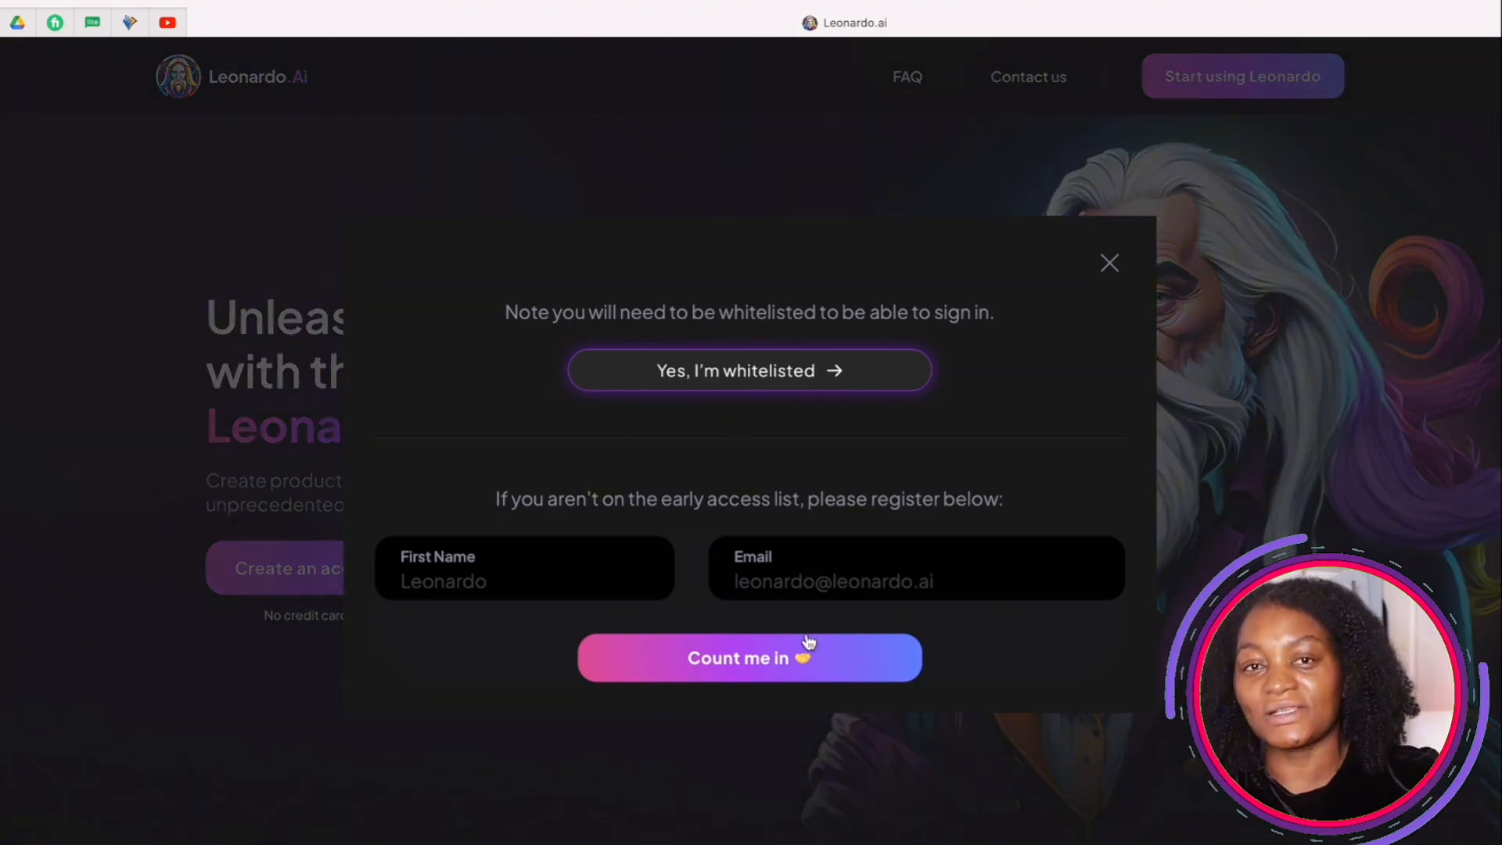
pyautogui.click(815, 371)
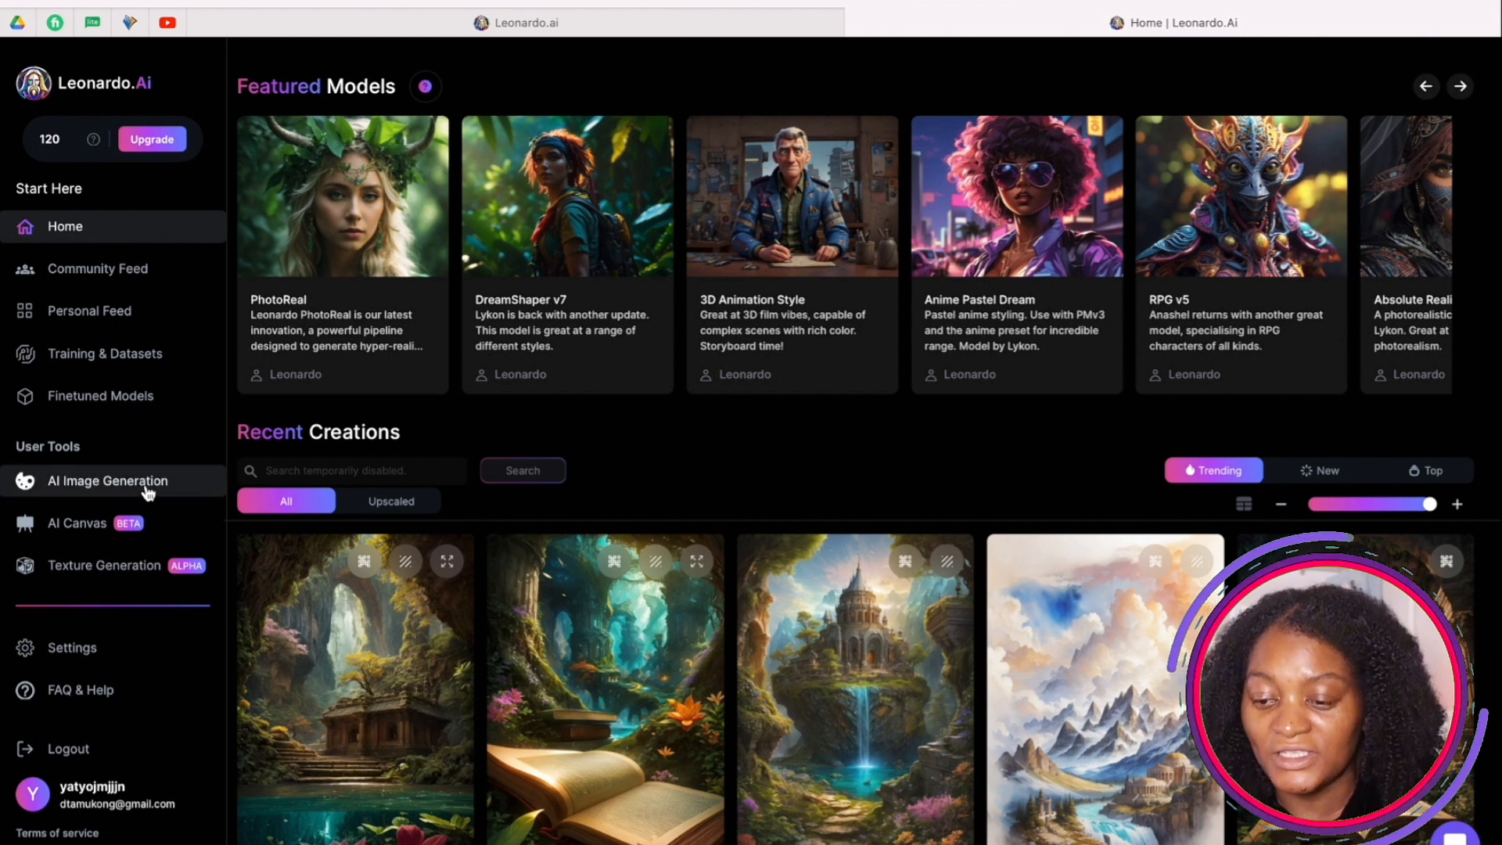
pyautogui.click(147, 485)
# - Set the aspect ratio of the generated images to 16:9
pyautogui.scroll(-2, 139, 574)
pyautogui.scroll(-1, 138, 574)
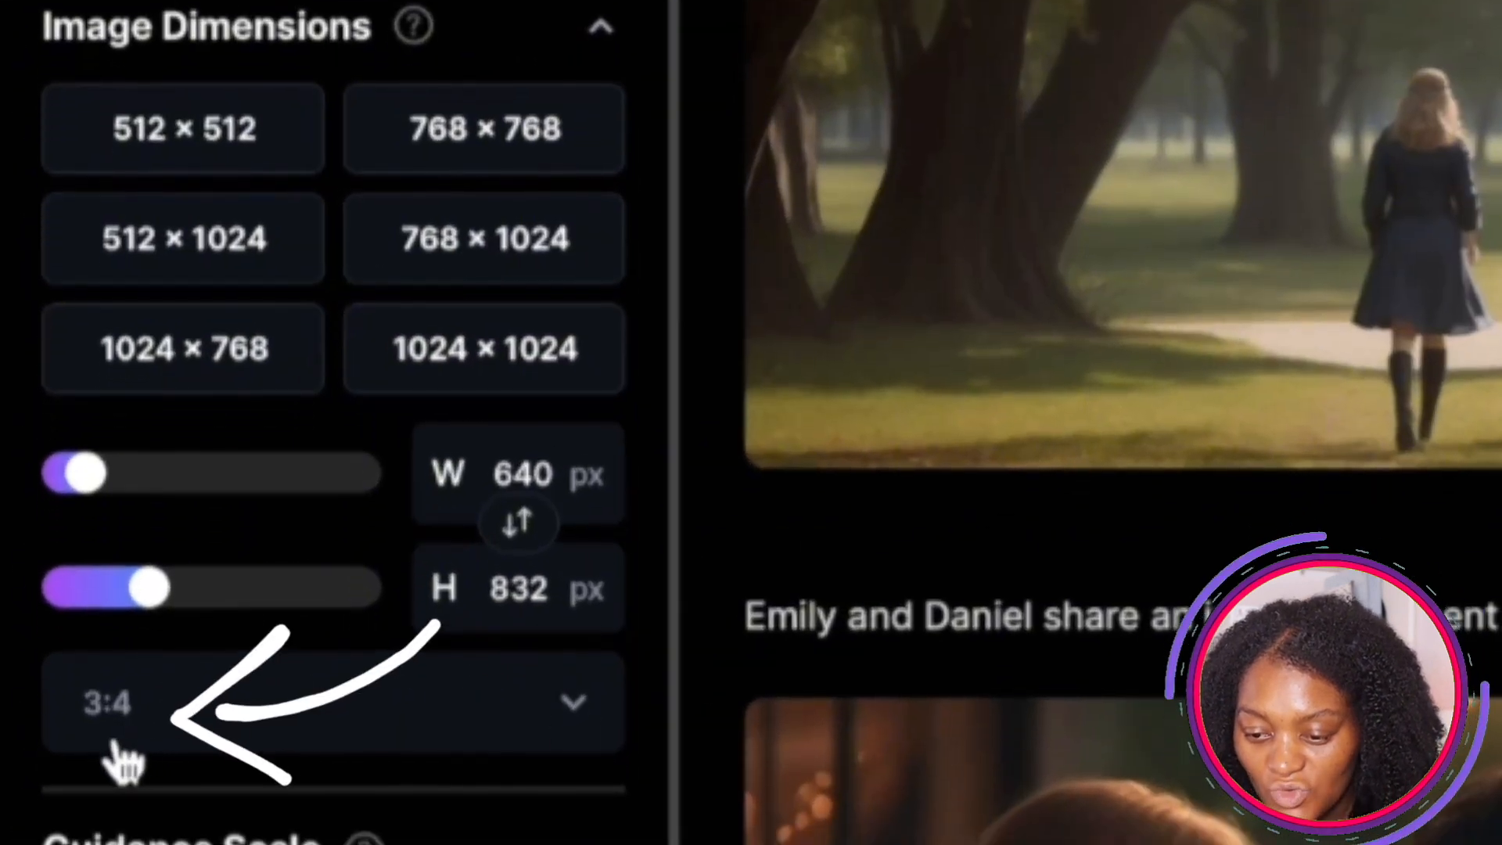
pyautogui.click(571, 704)
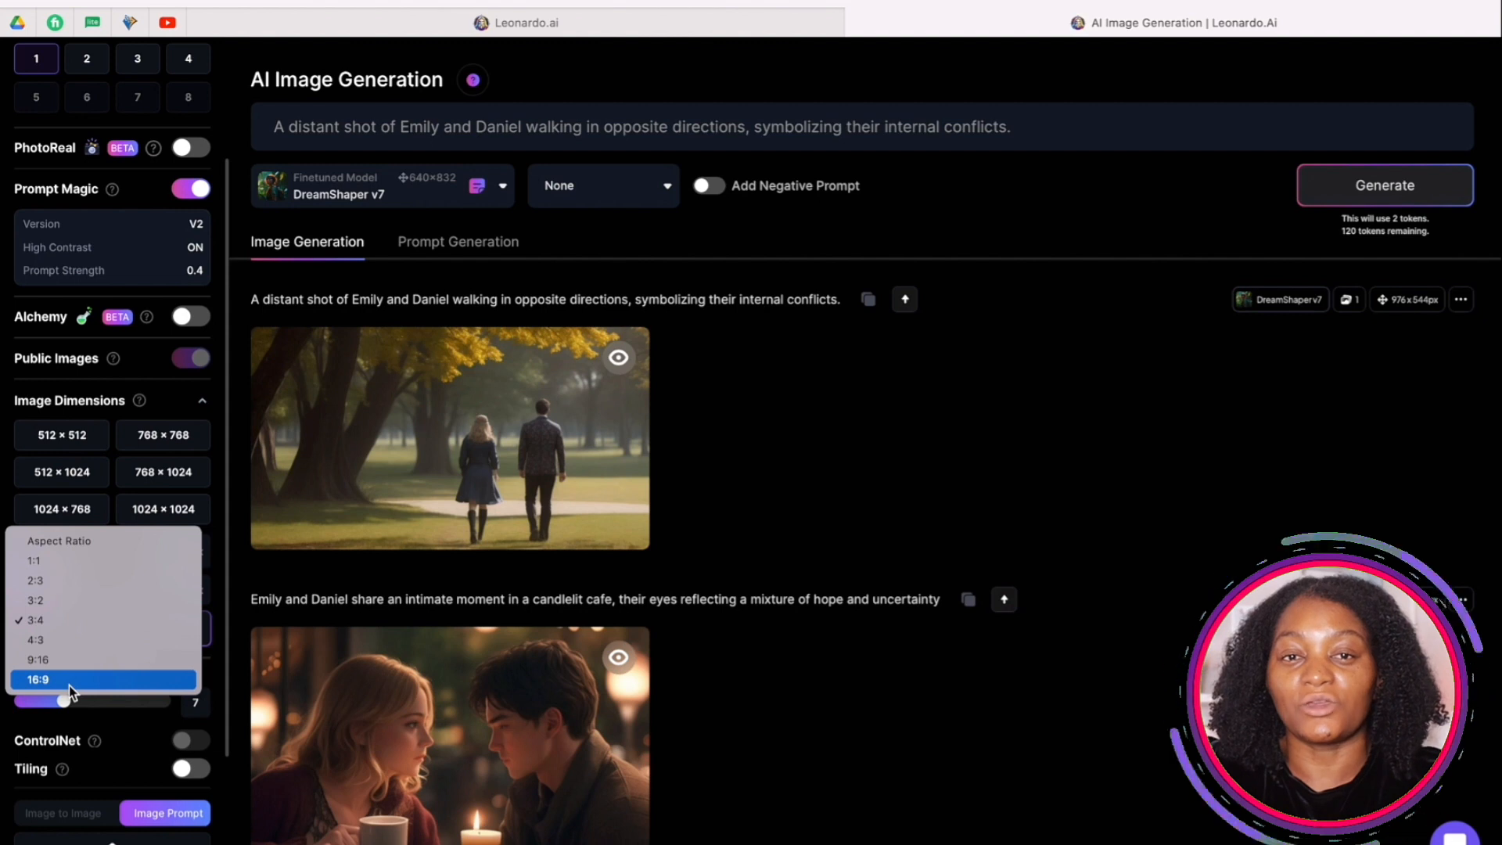
pyautogui.click(69, 679)
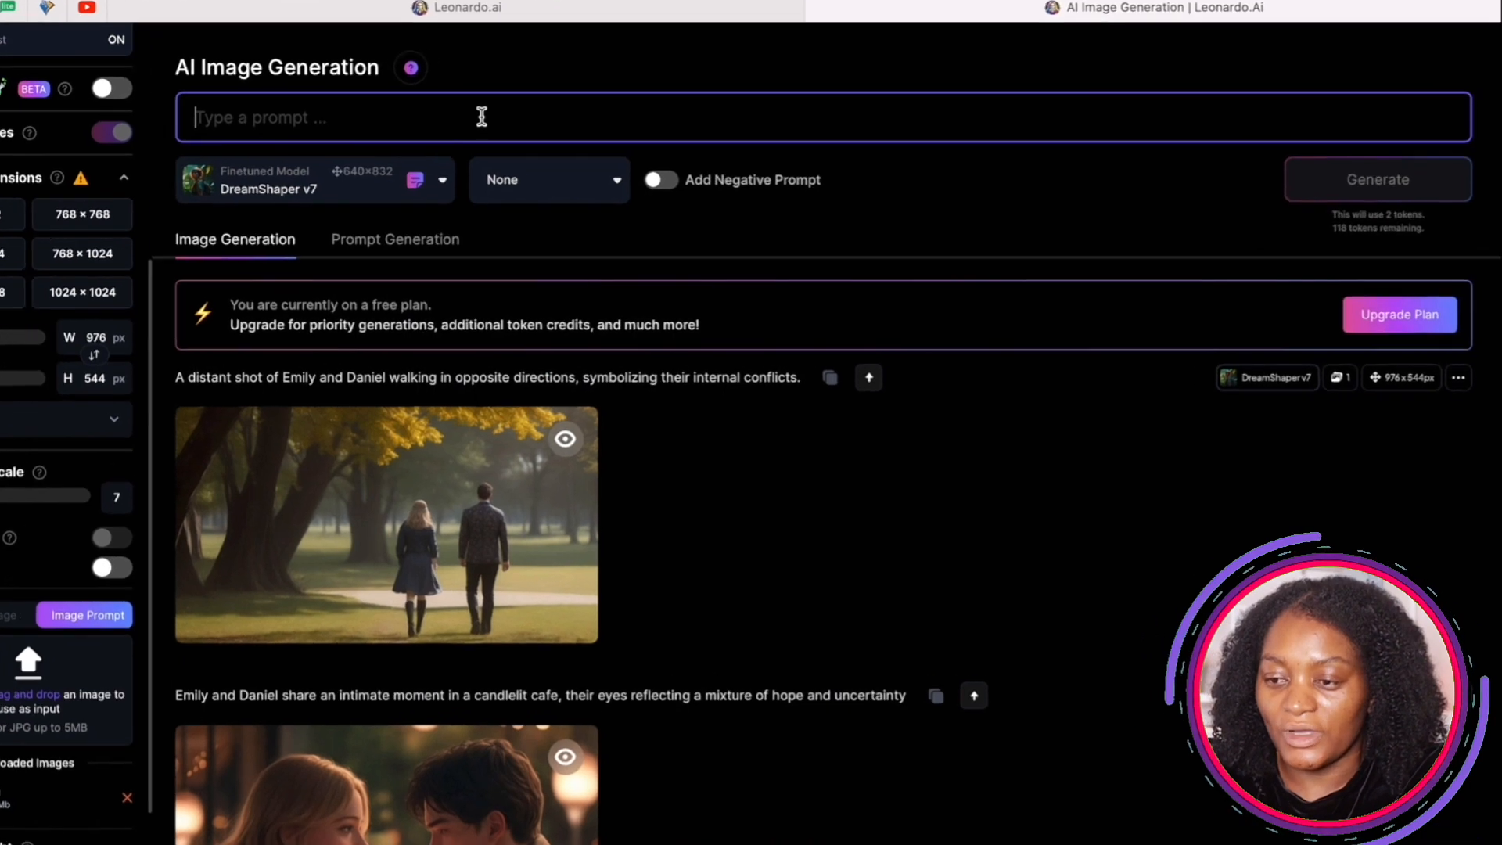
# - Generate an image from the Scene 1 prompt: a serene autumn park, a lively artist with her sketchbook and a charming musician walking by
pyautogui.write('A serene park in autumn. Emily, a lively artist, is engrossed in her sketchbook. Daniel, a charming musician, walks by, his melody capturing her attention. Their eyes lock, and a connection ignites amidst falling leaves.')
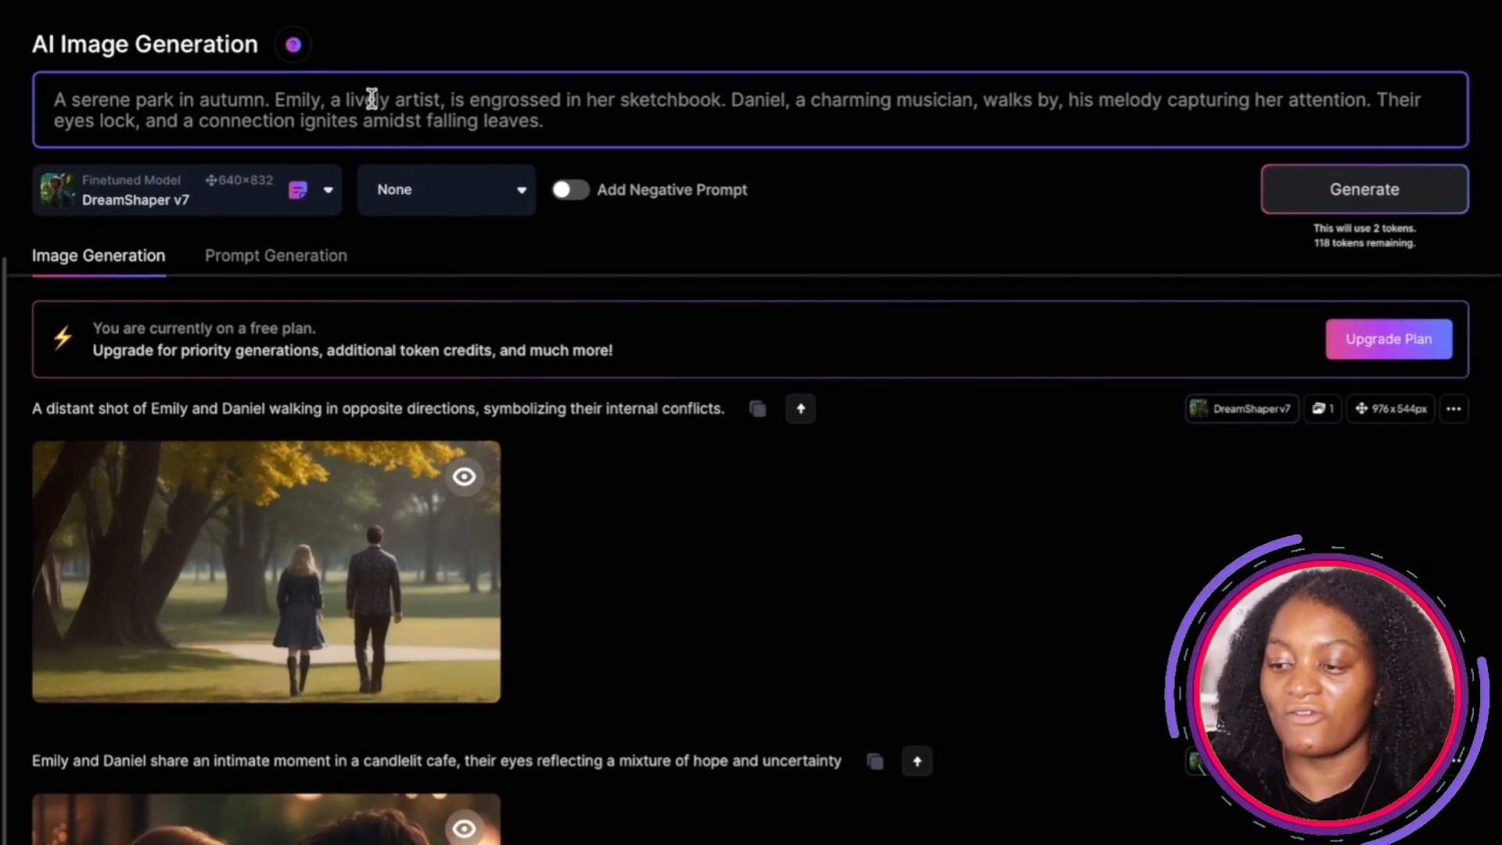
pyautogui.click(1365, 193)
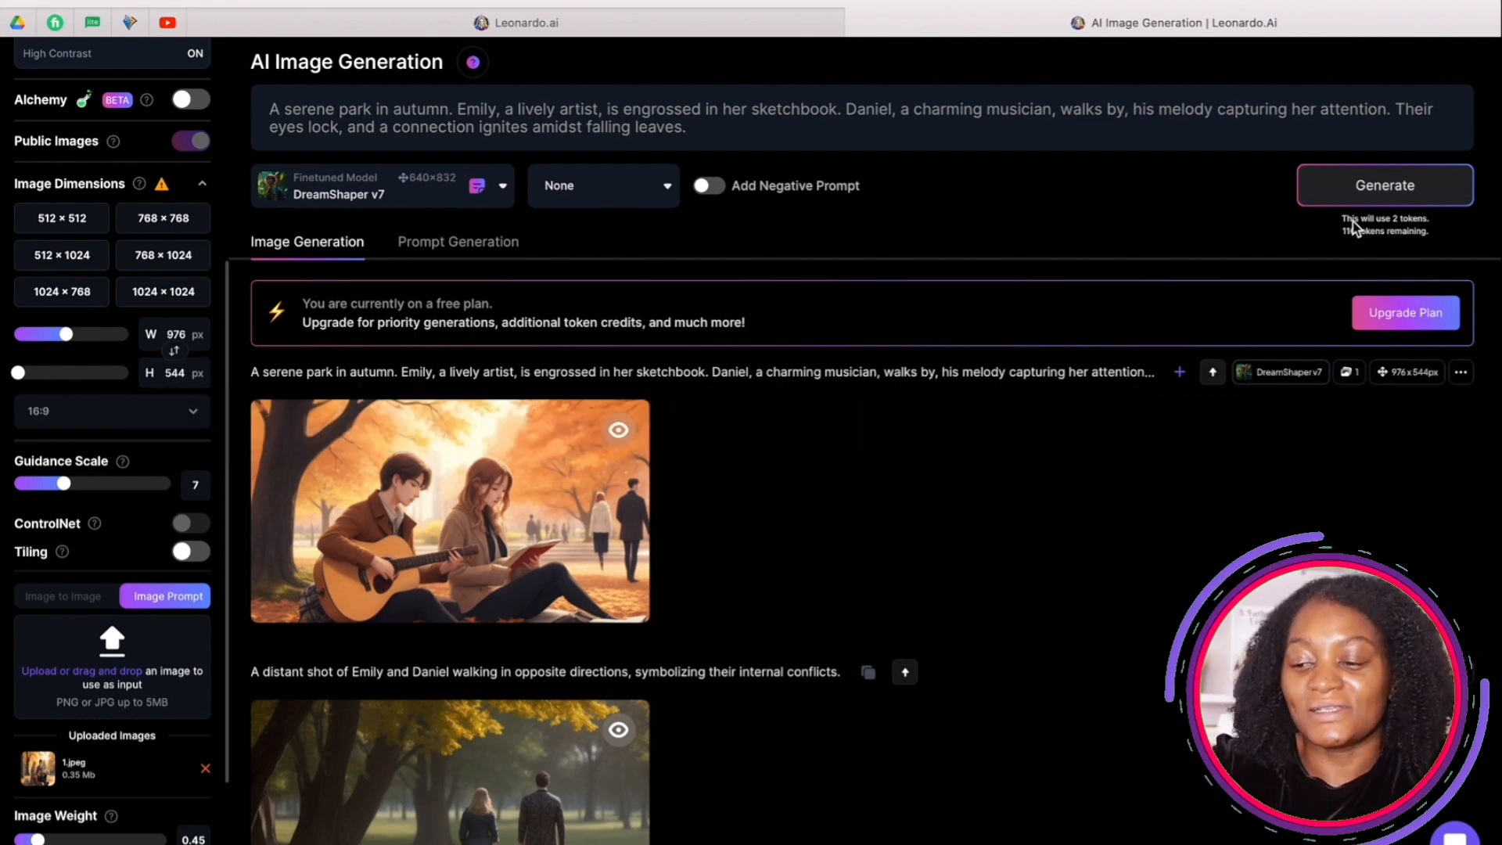
pyautogui.moveTo(544, 493)
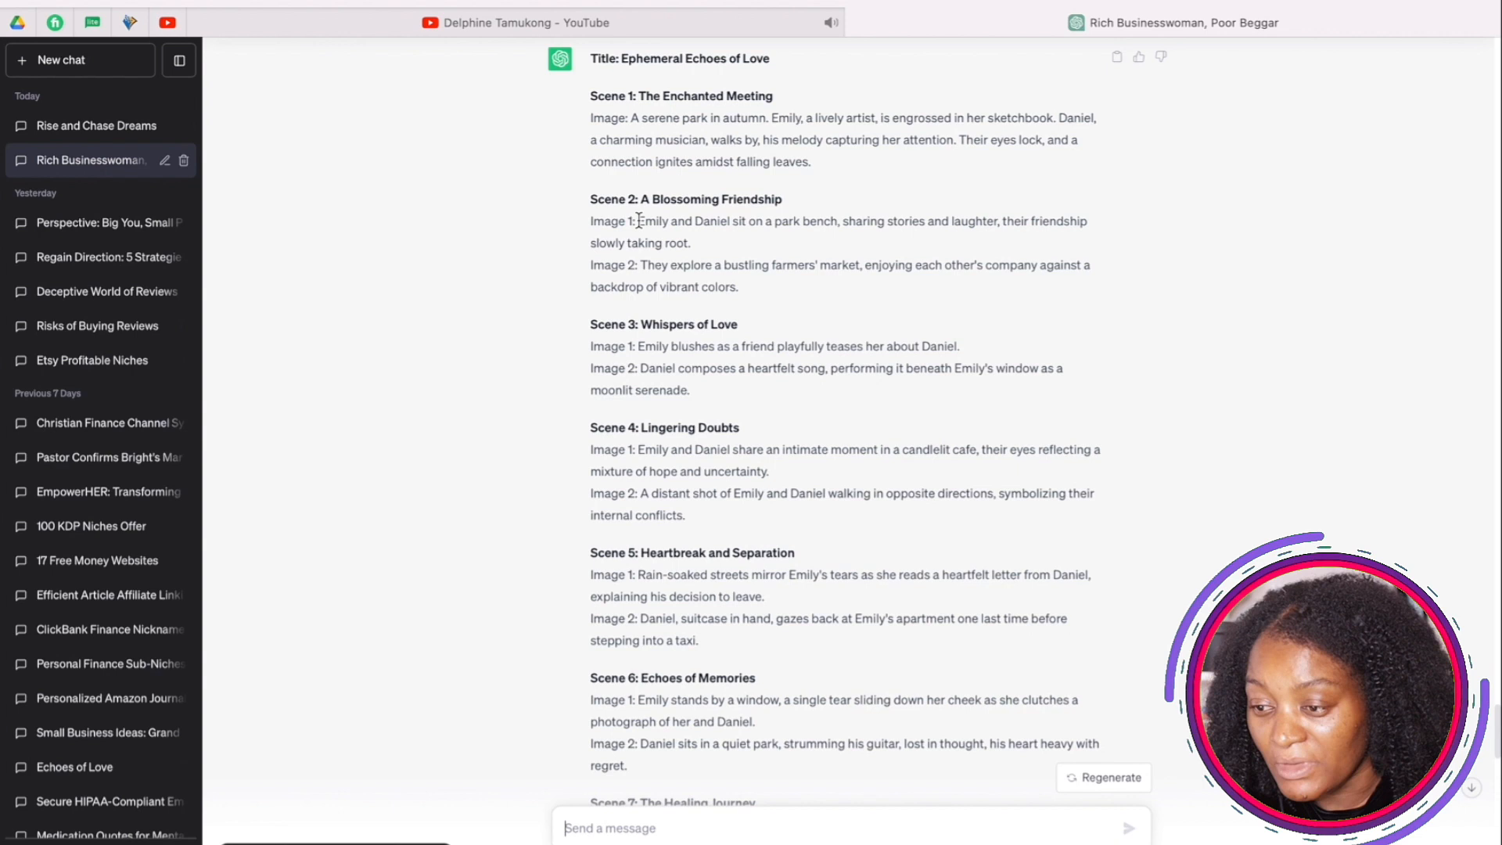
# - Copy Scene 2's Image 1 prompt about the couple on a park bench from ChatGPT and generate its image in Leonardo.Ai
pyautogui.moveTo(639, 220); pyautogui.dragTo(705, 242)
pyautogui.hotkey('ctrl', 'c')
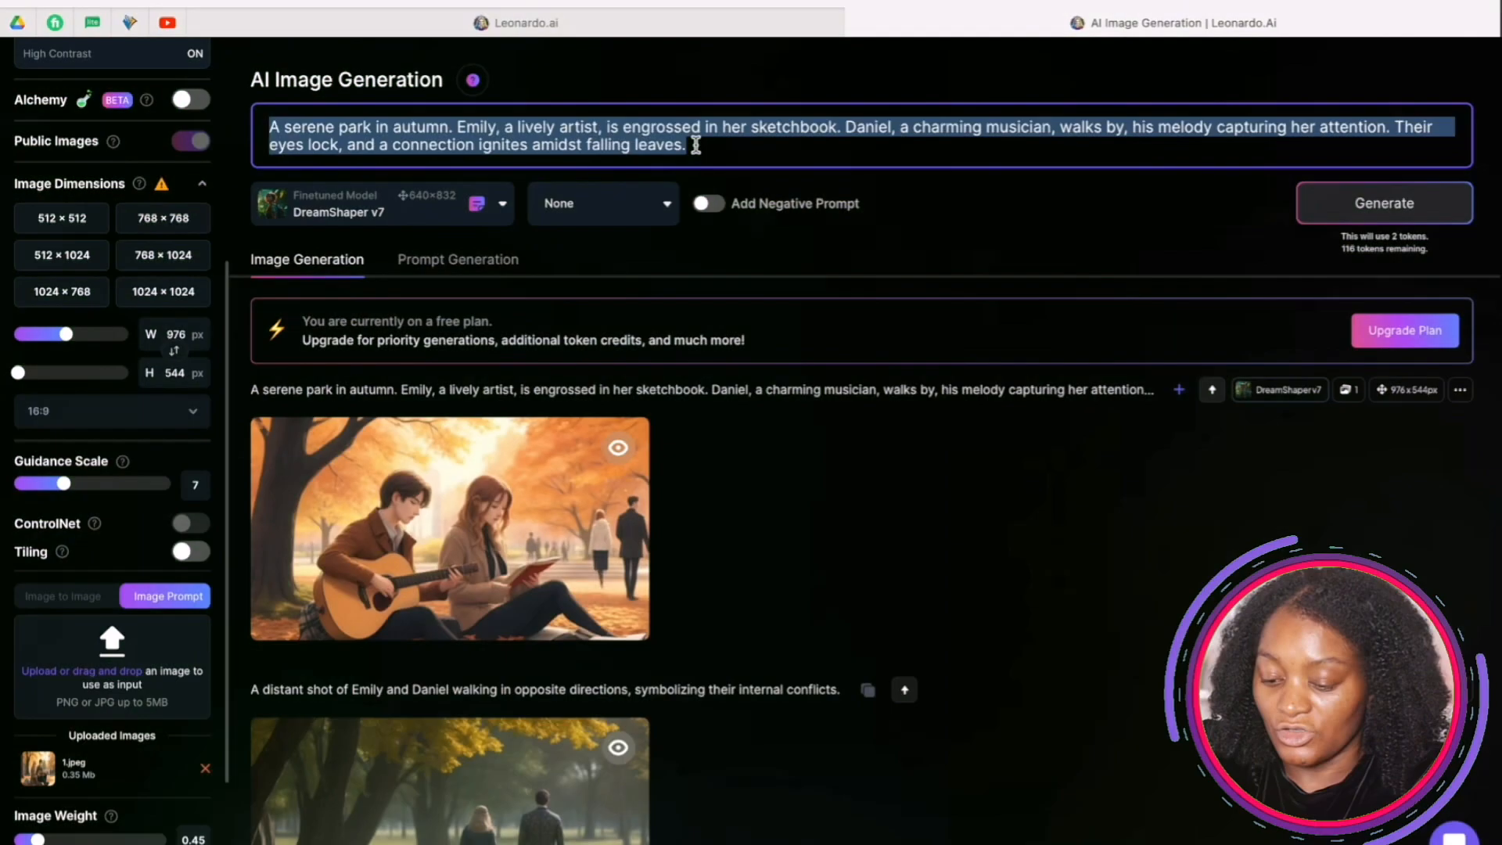
pyautogui.press('BackSpace')
pyautogui.hotkey('ctrl', 'v')
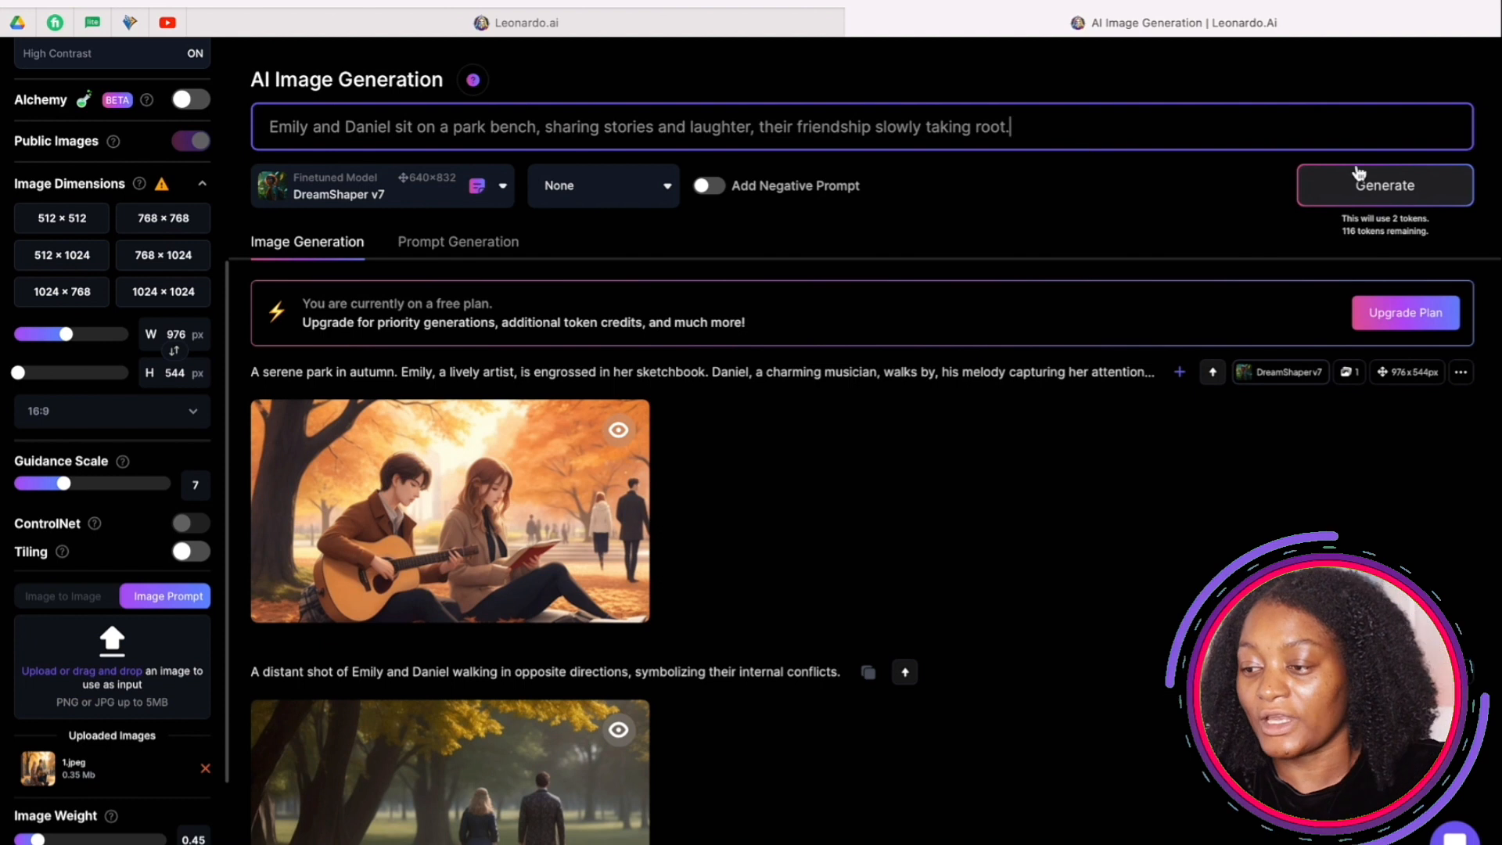
pyautogui.click(1384, 188)
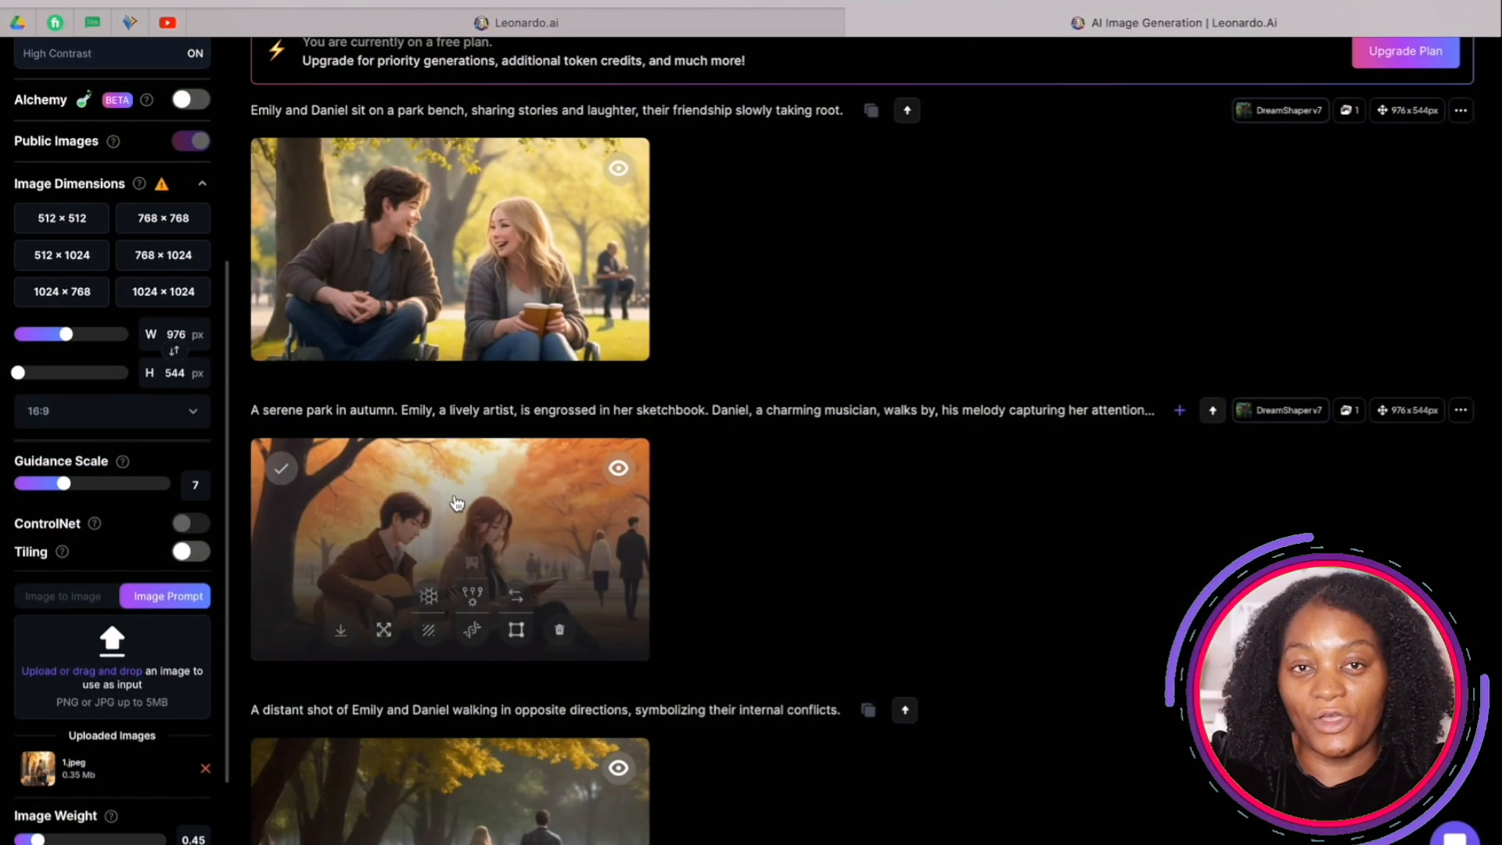
# - Enlarge the autumn park image with the guitar player and save it with Save Image As
pyautogui.click(457, 503)
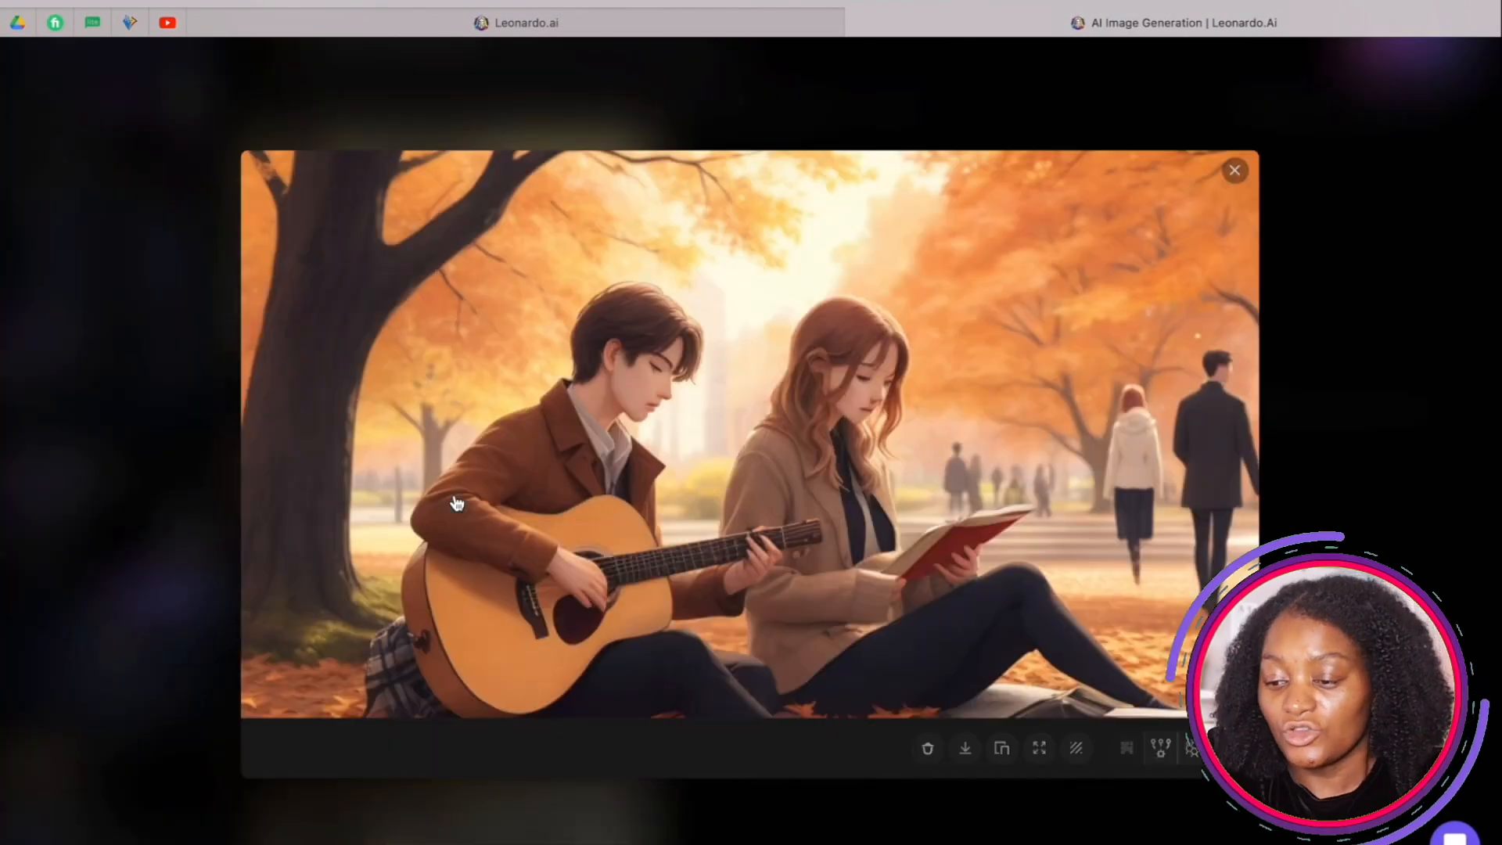
pyautogui.rightClick(1000, 332)
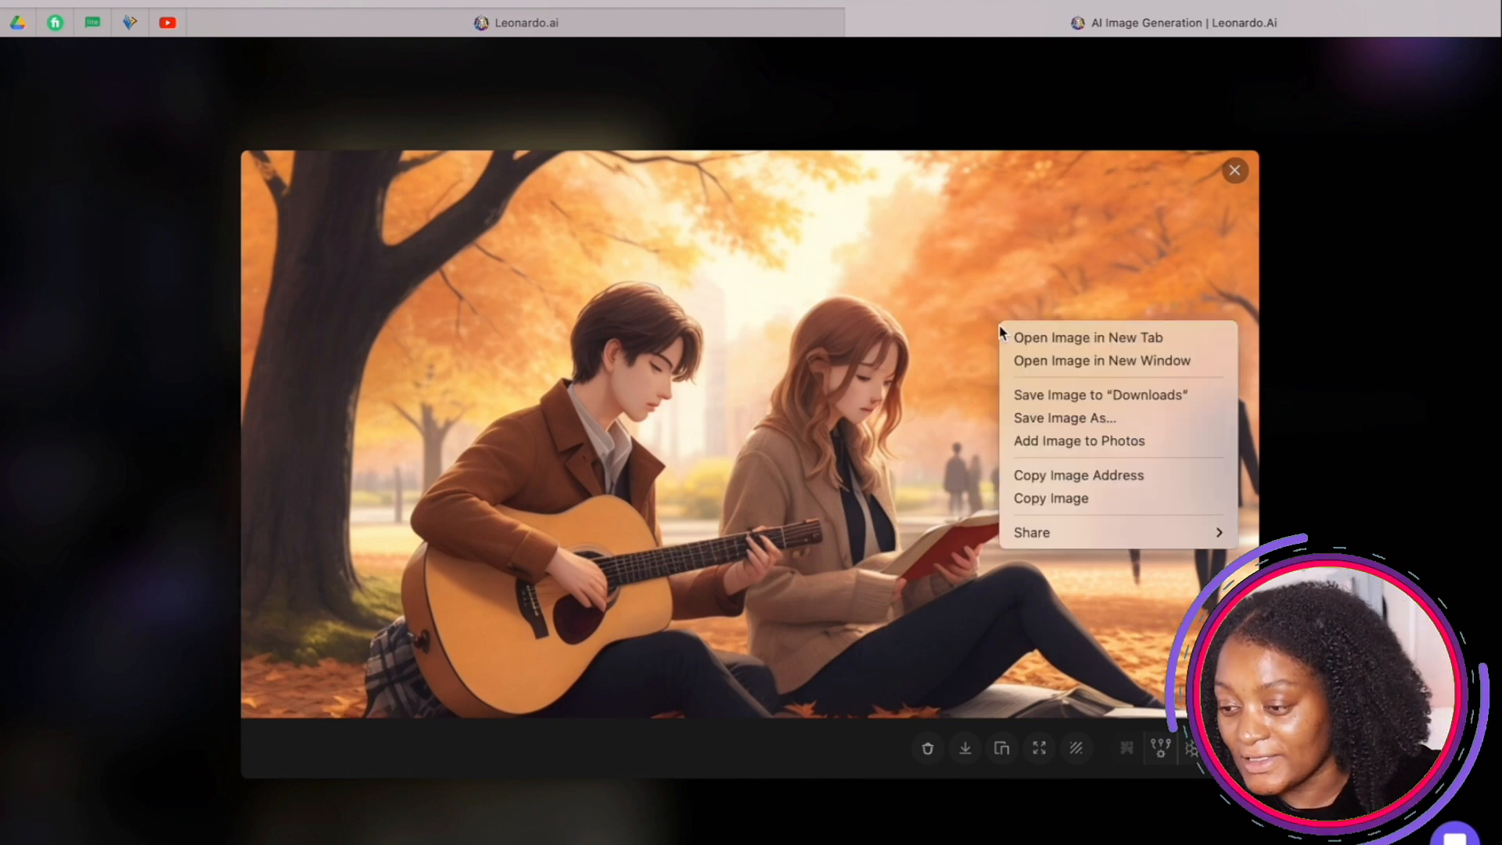
pyautogui.click(1065, 419)
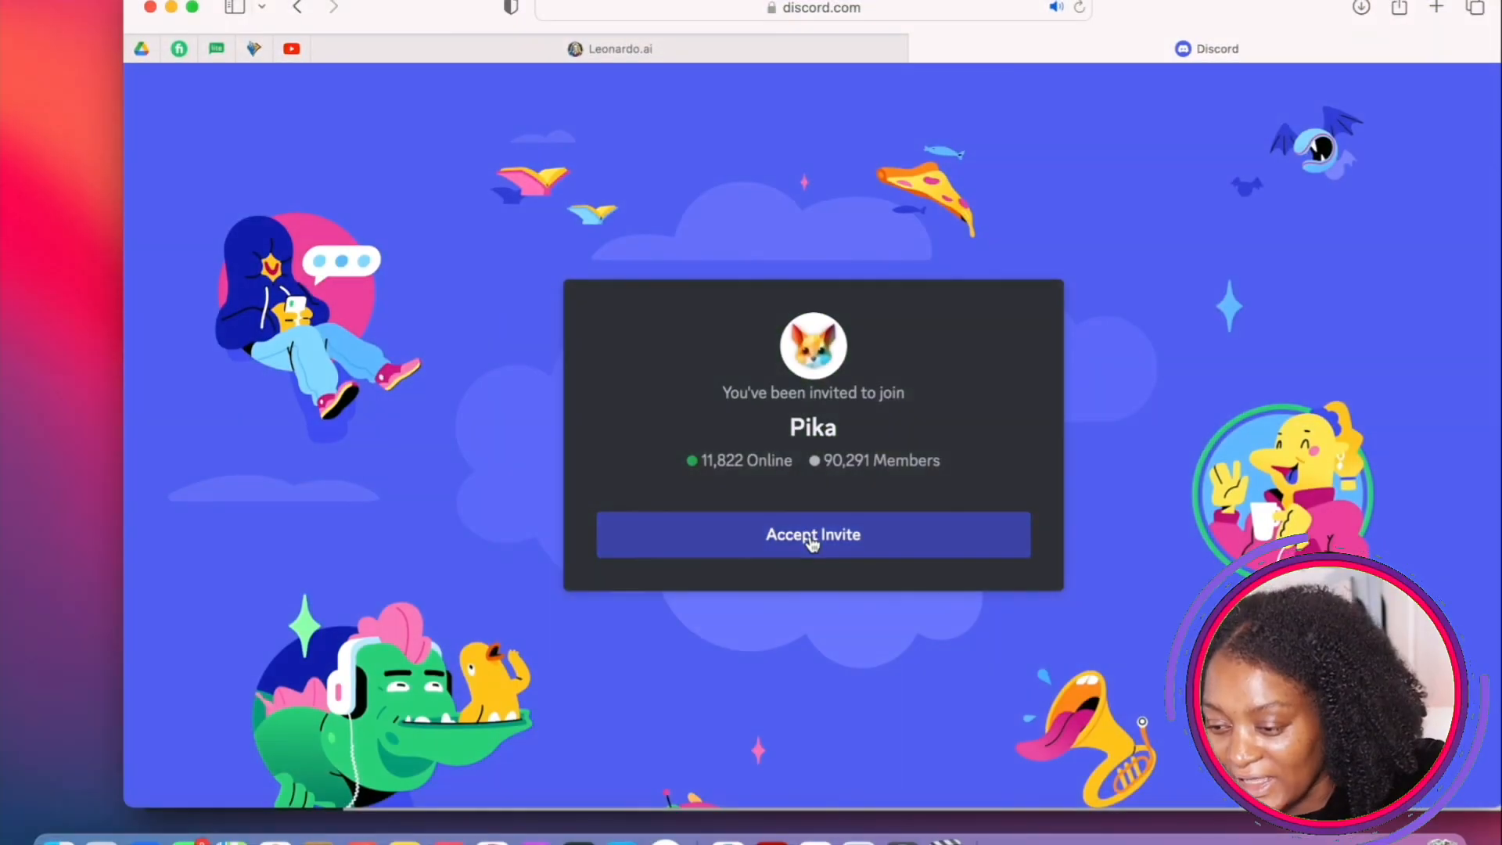
# - Switch to Discord, accept the invitation to the Pika server and open its generate-1 channel
pyautogui.click(812, 538)
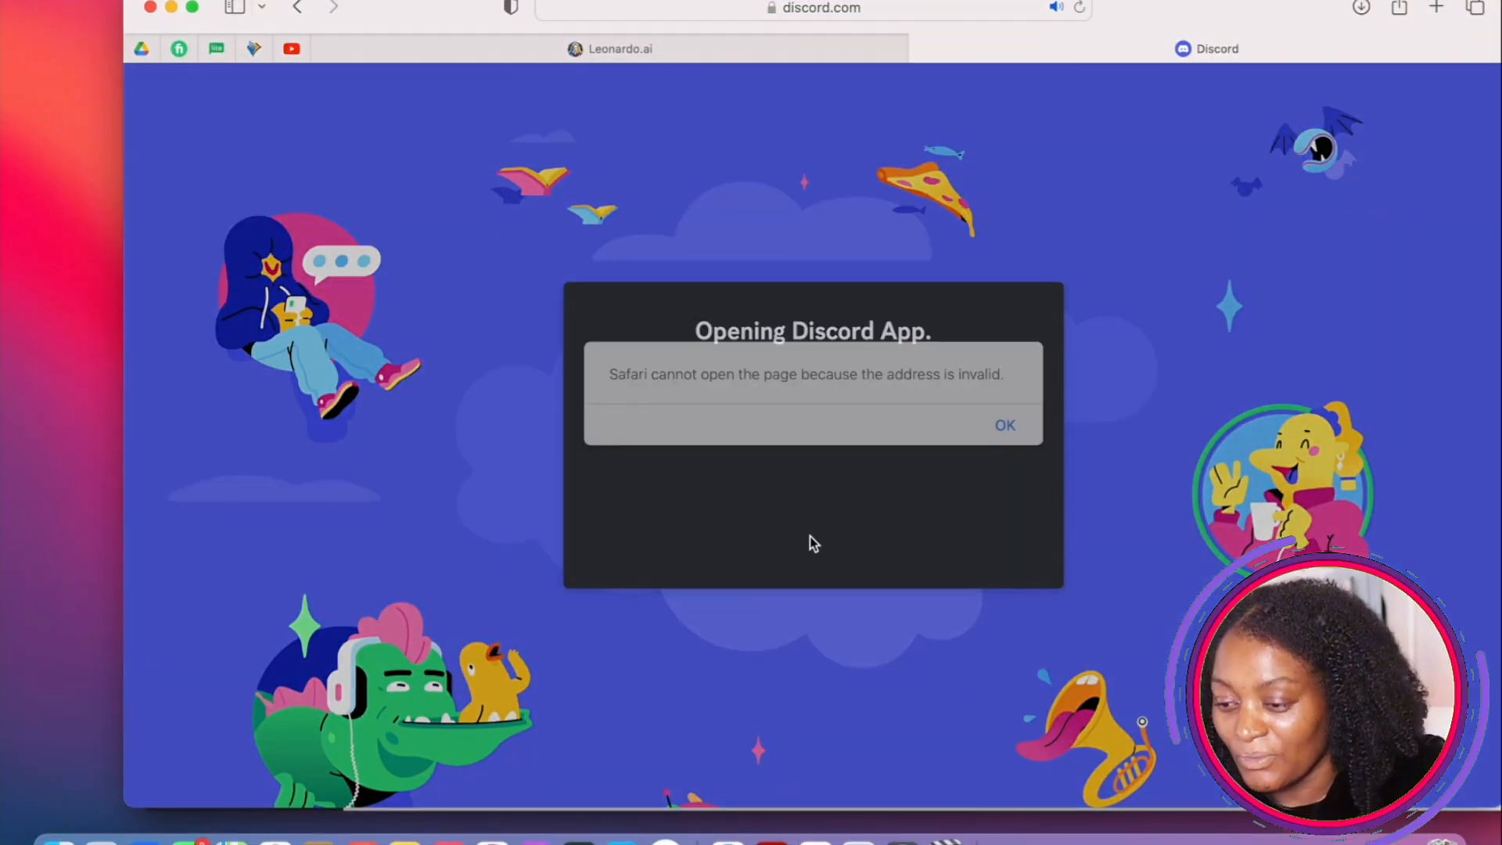
pyautogui.click(1006, 427)
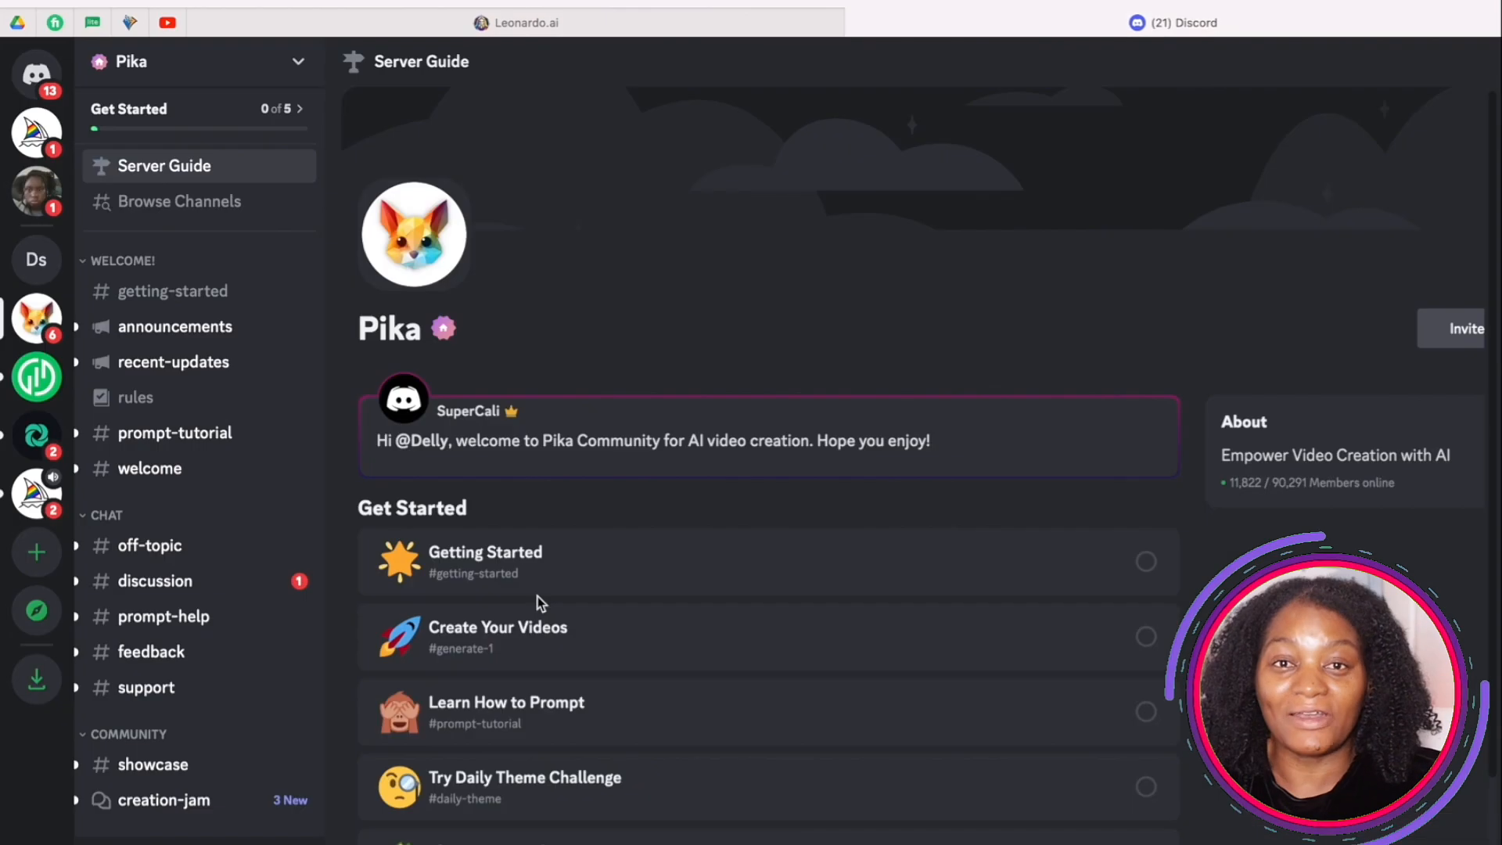
pyautogui.scroll(-5, 161, 630)
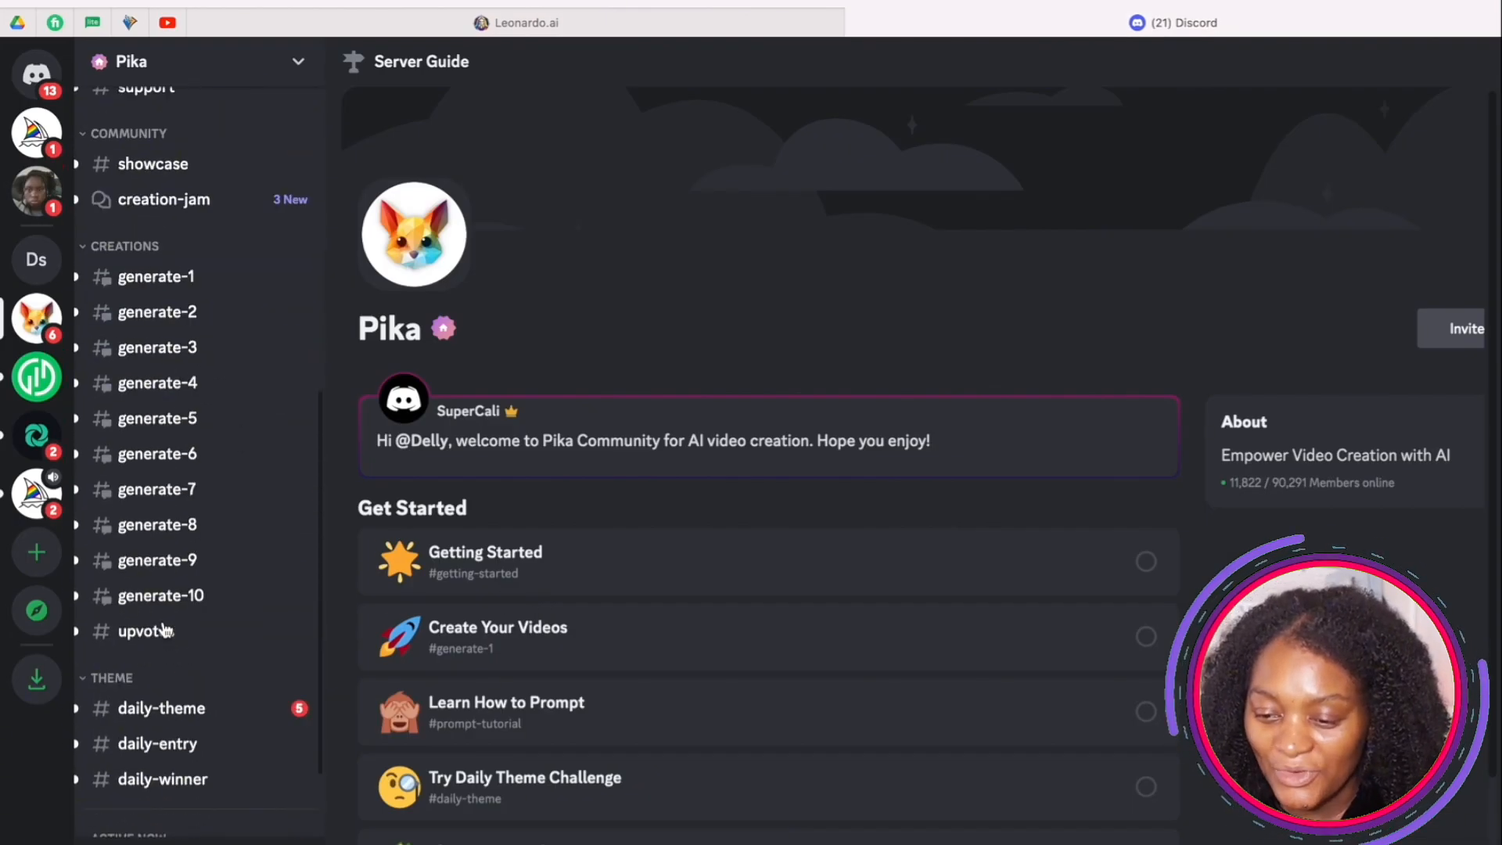
pyautogui.scroll(1, 161, 620)
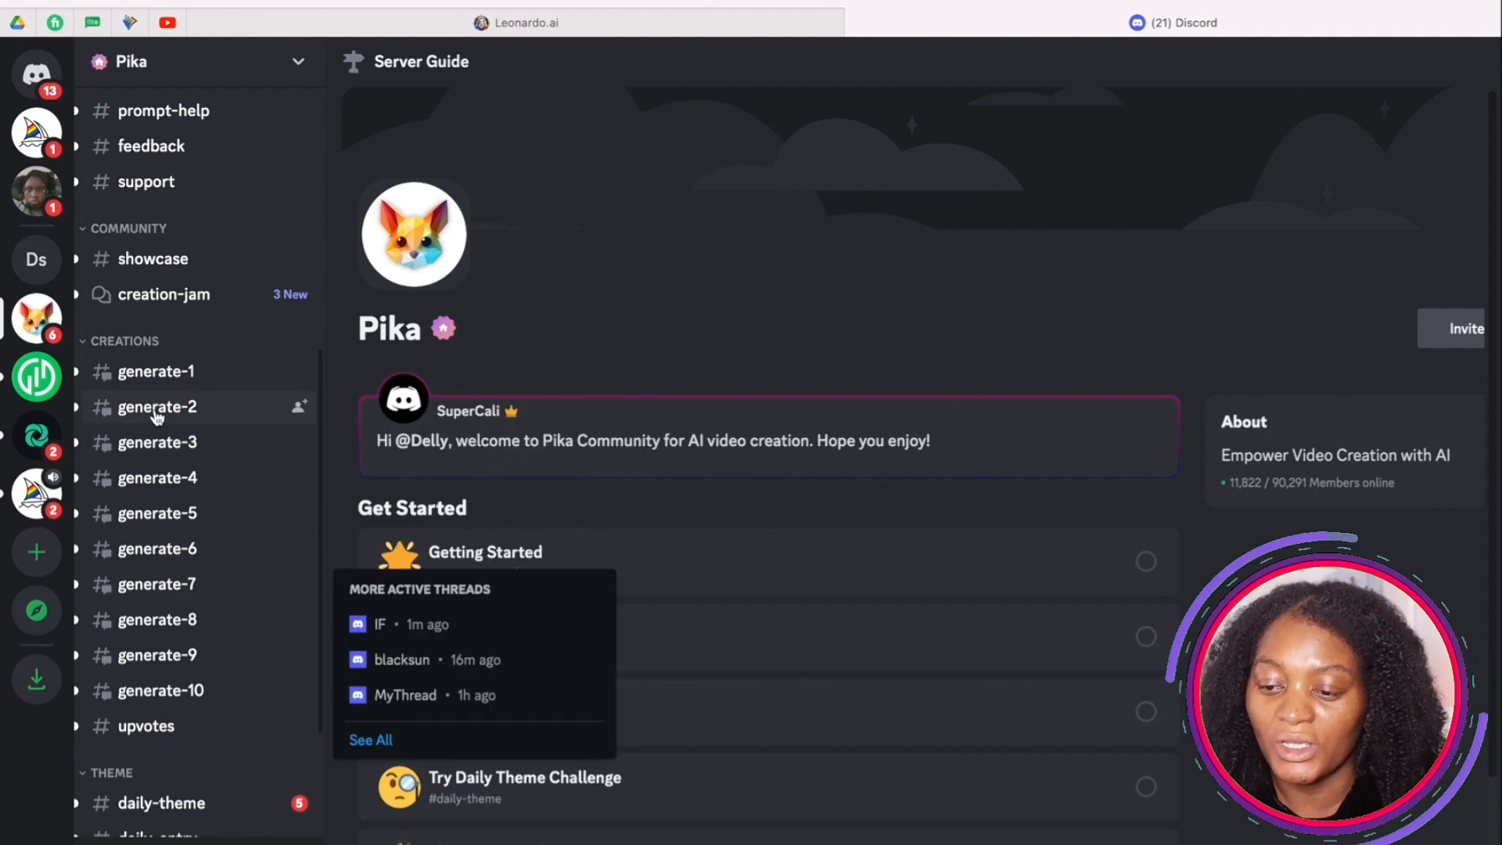
pyautogui.click(159, 374)
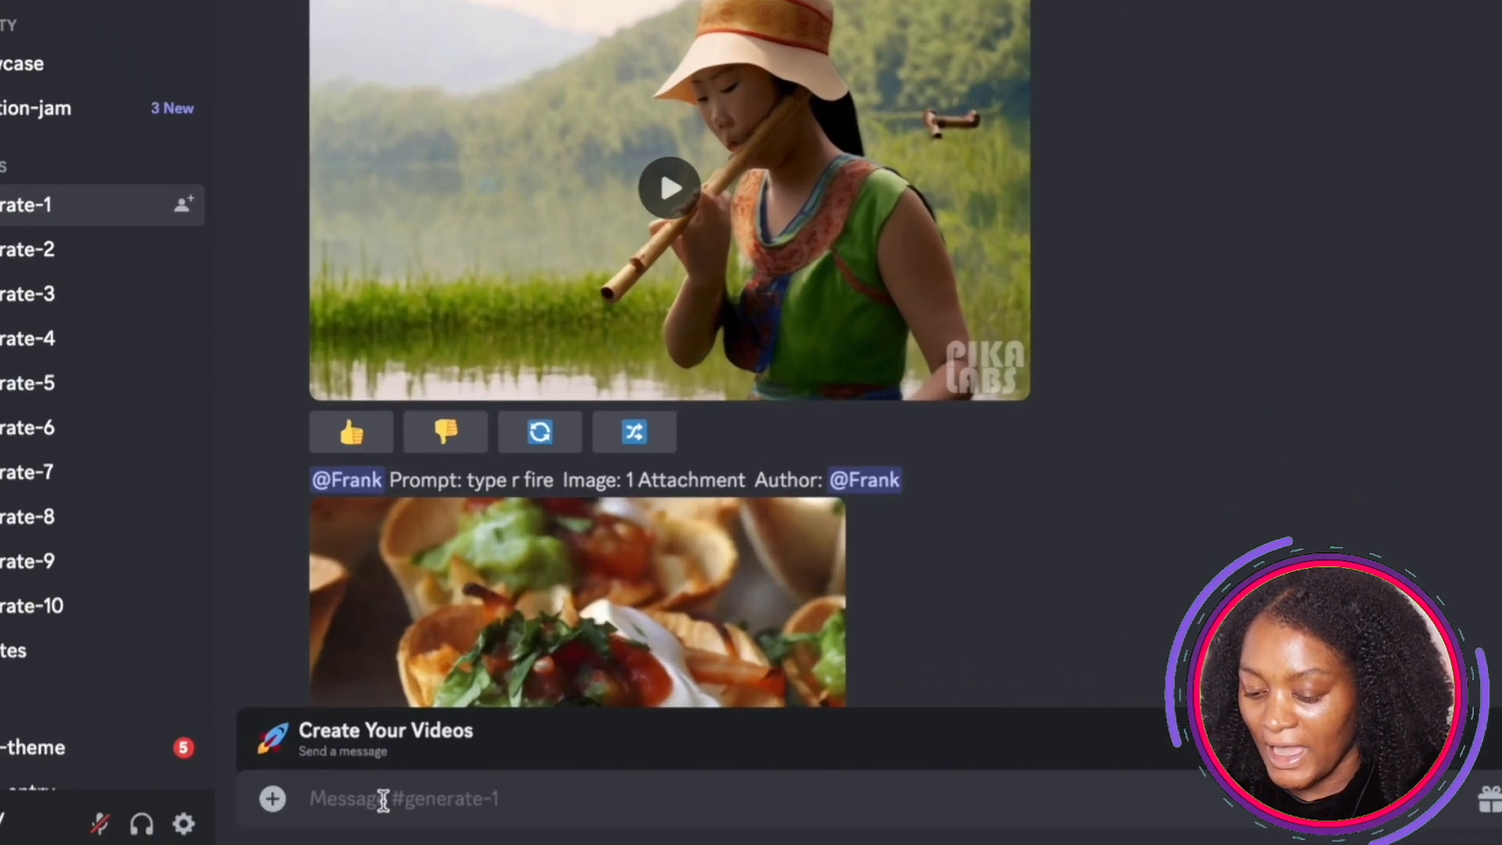
# - Submit a /create command with the prompt "Sory 1" and the image 1a.jpeg attached
pyautogui.write('/cre')
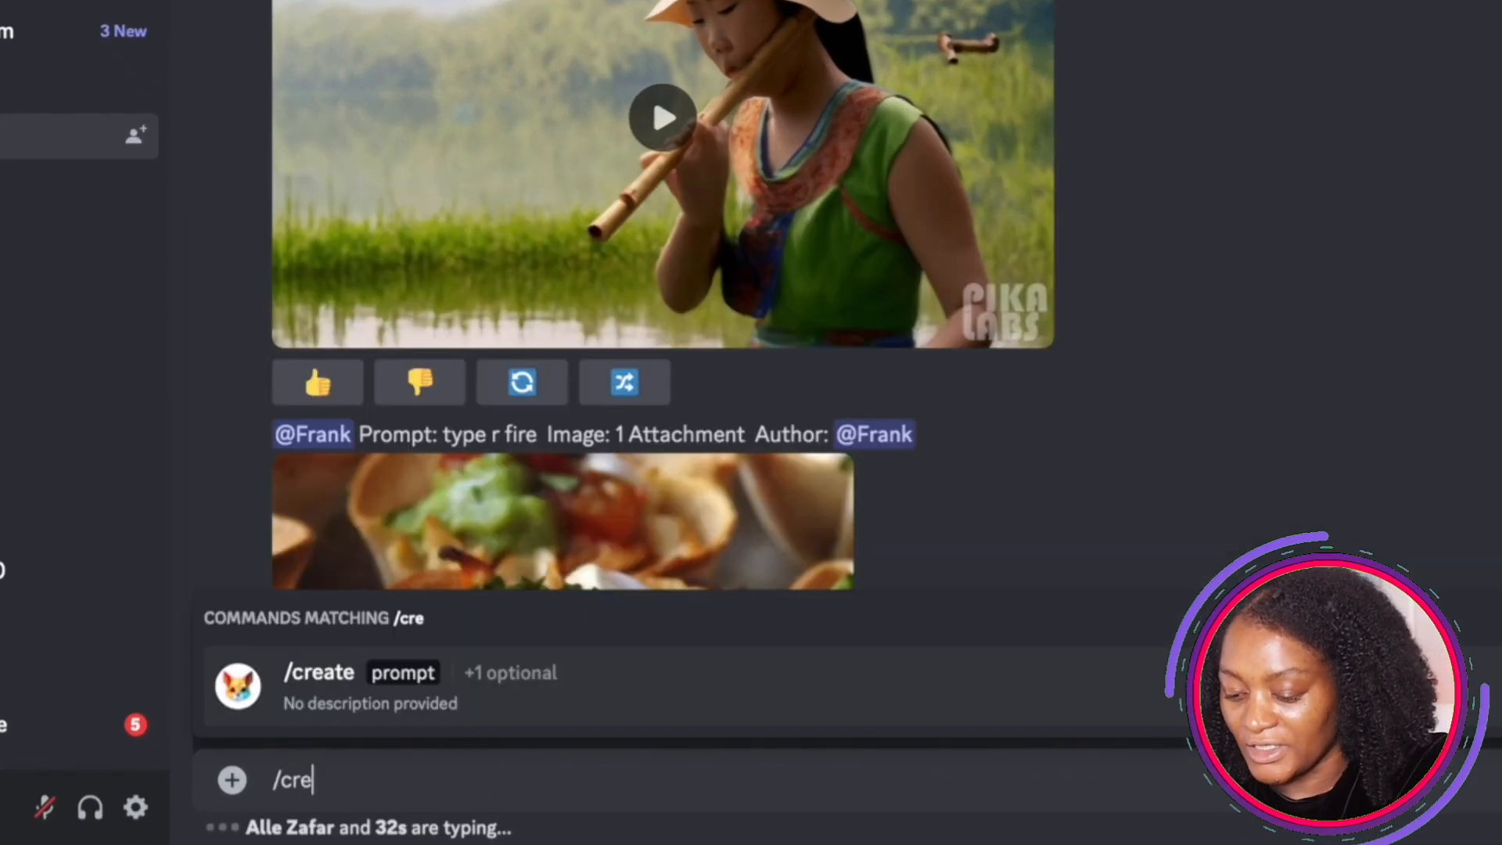
pyautogui.press('Tab')
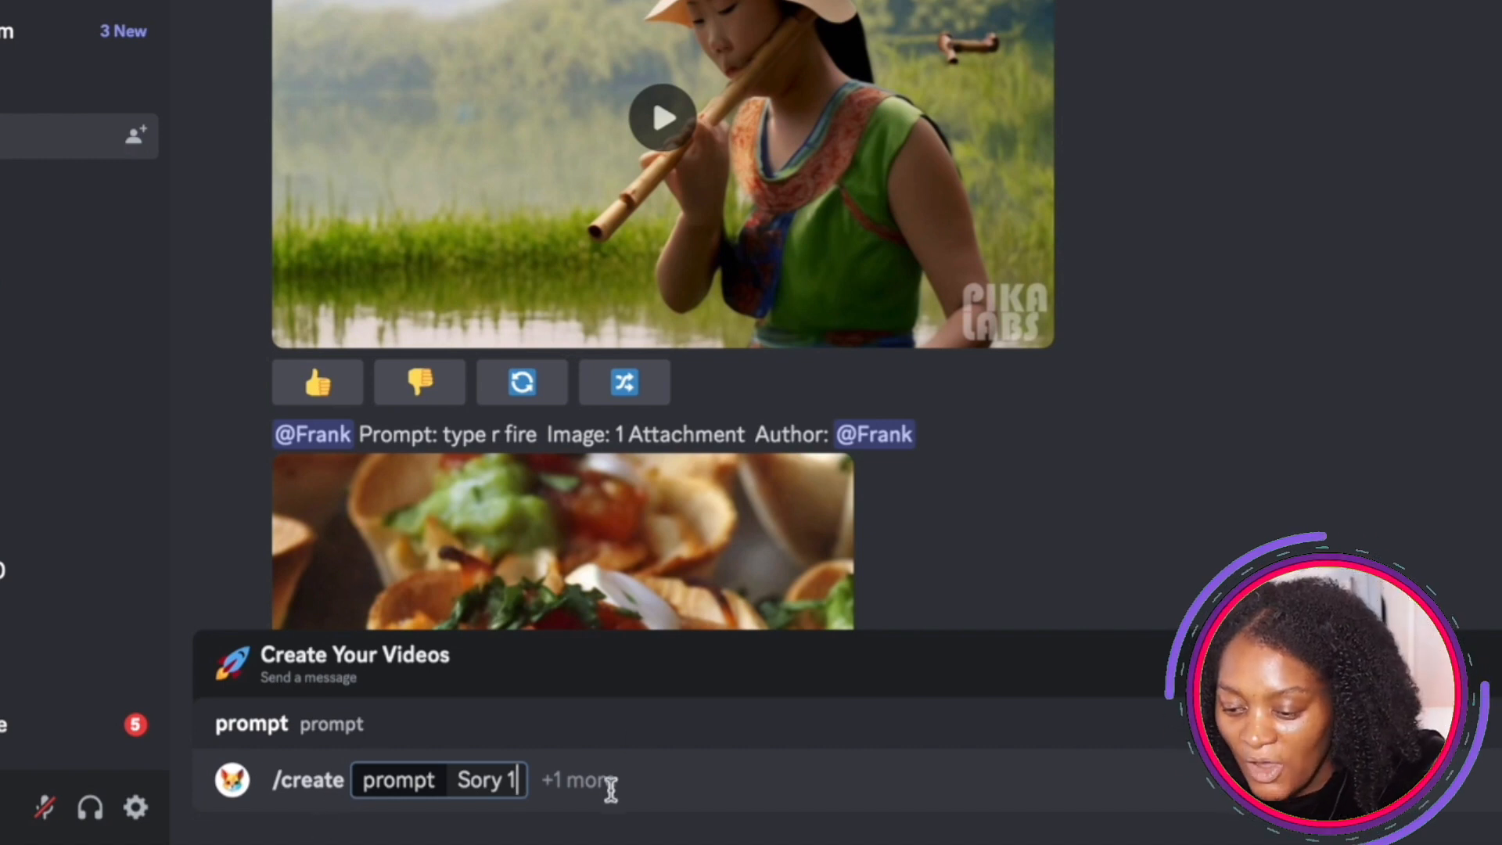
pyautogui.press('Tab')
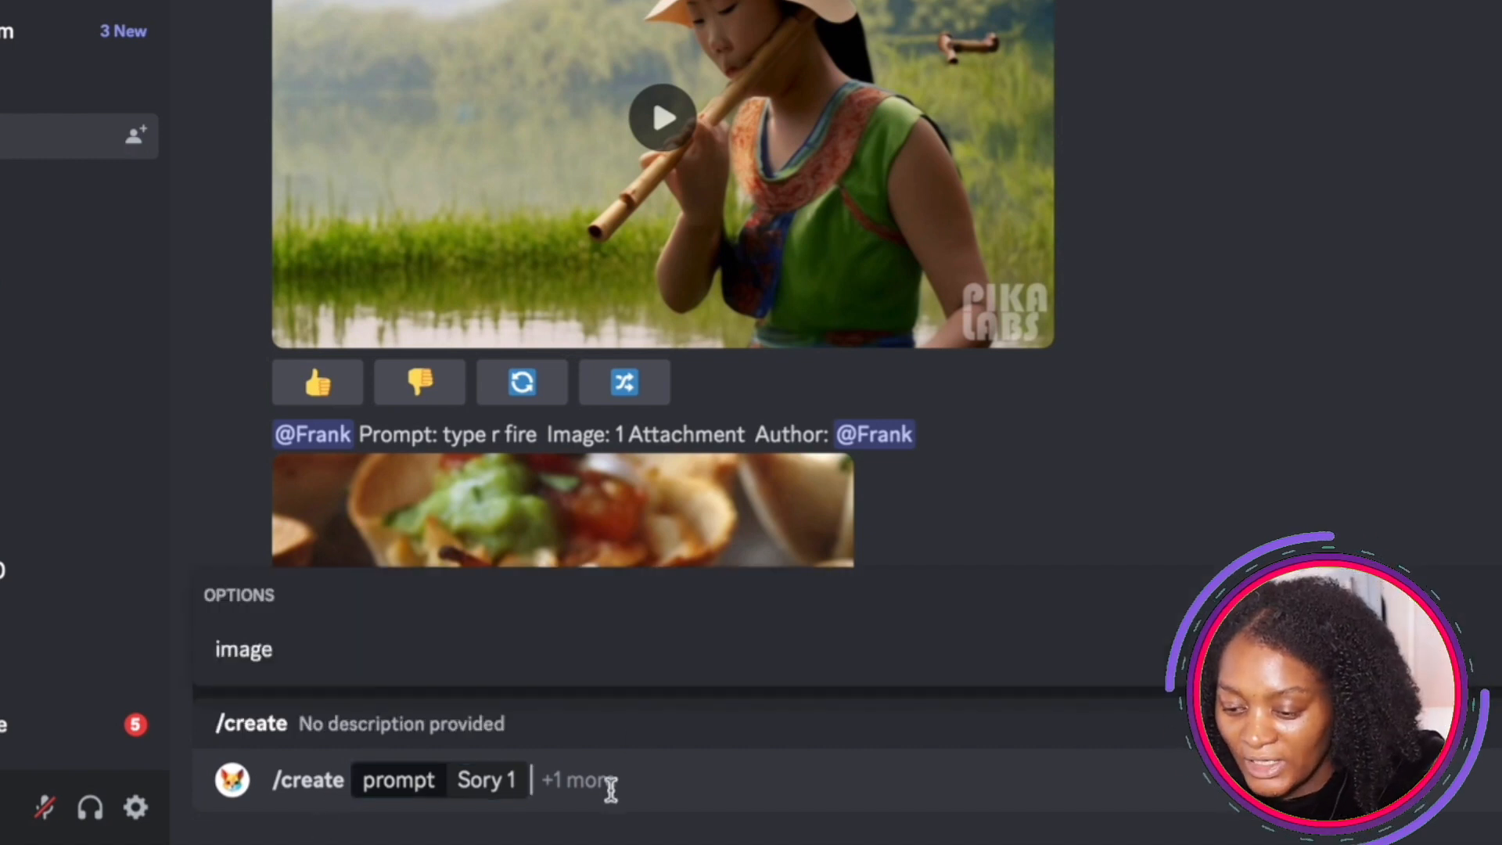
pyautogui.click(249, 650)
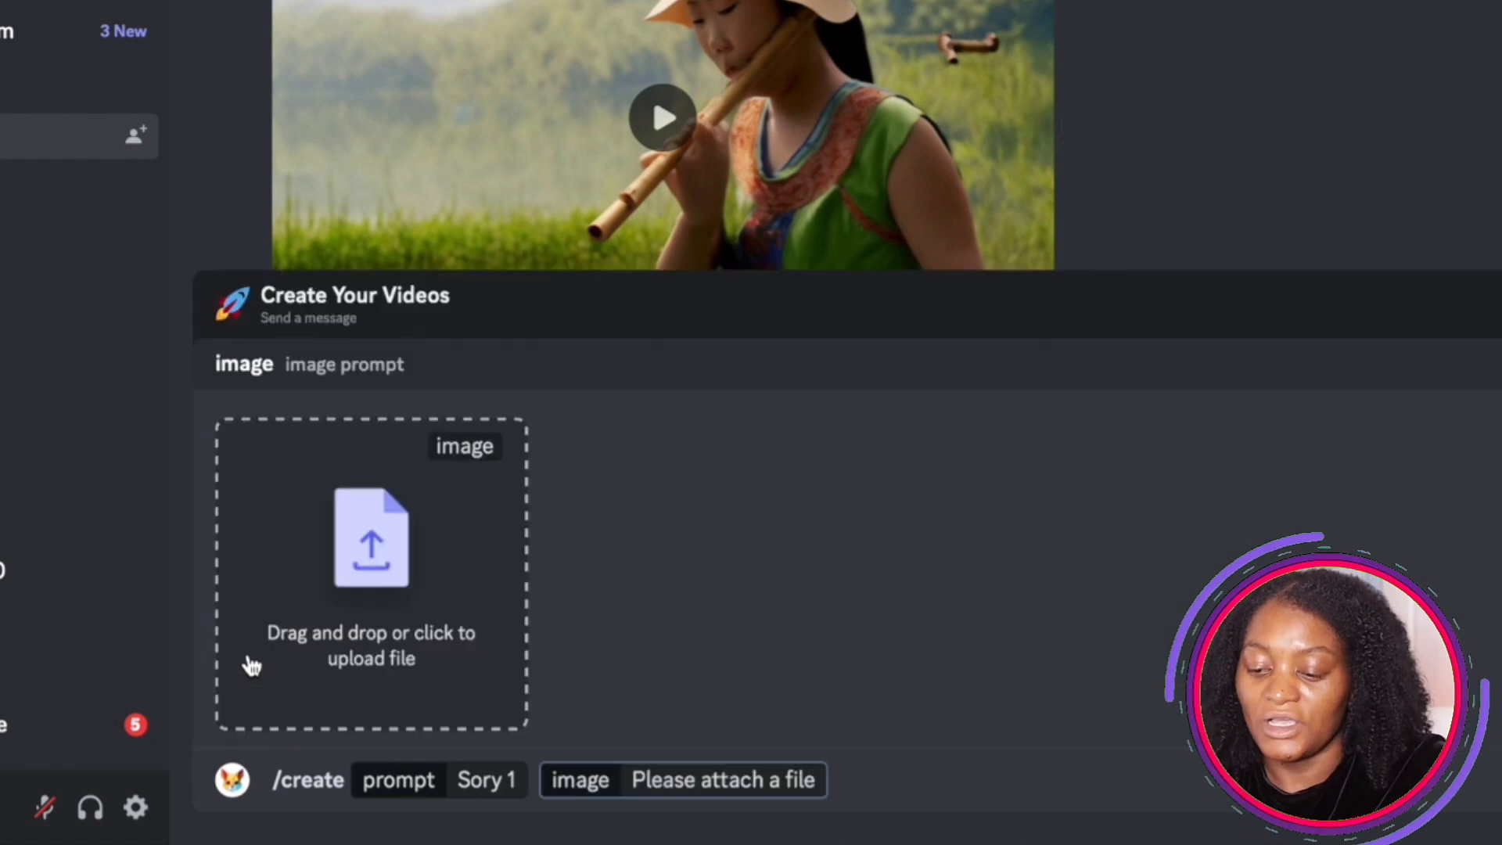
pyautogui.click(368, 588)
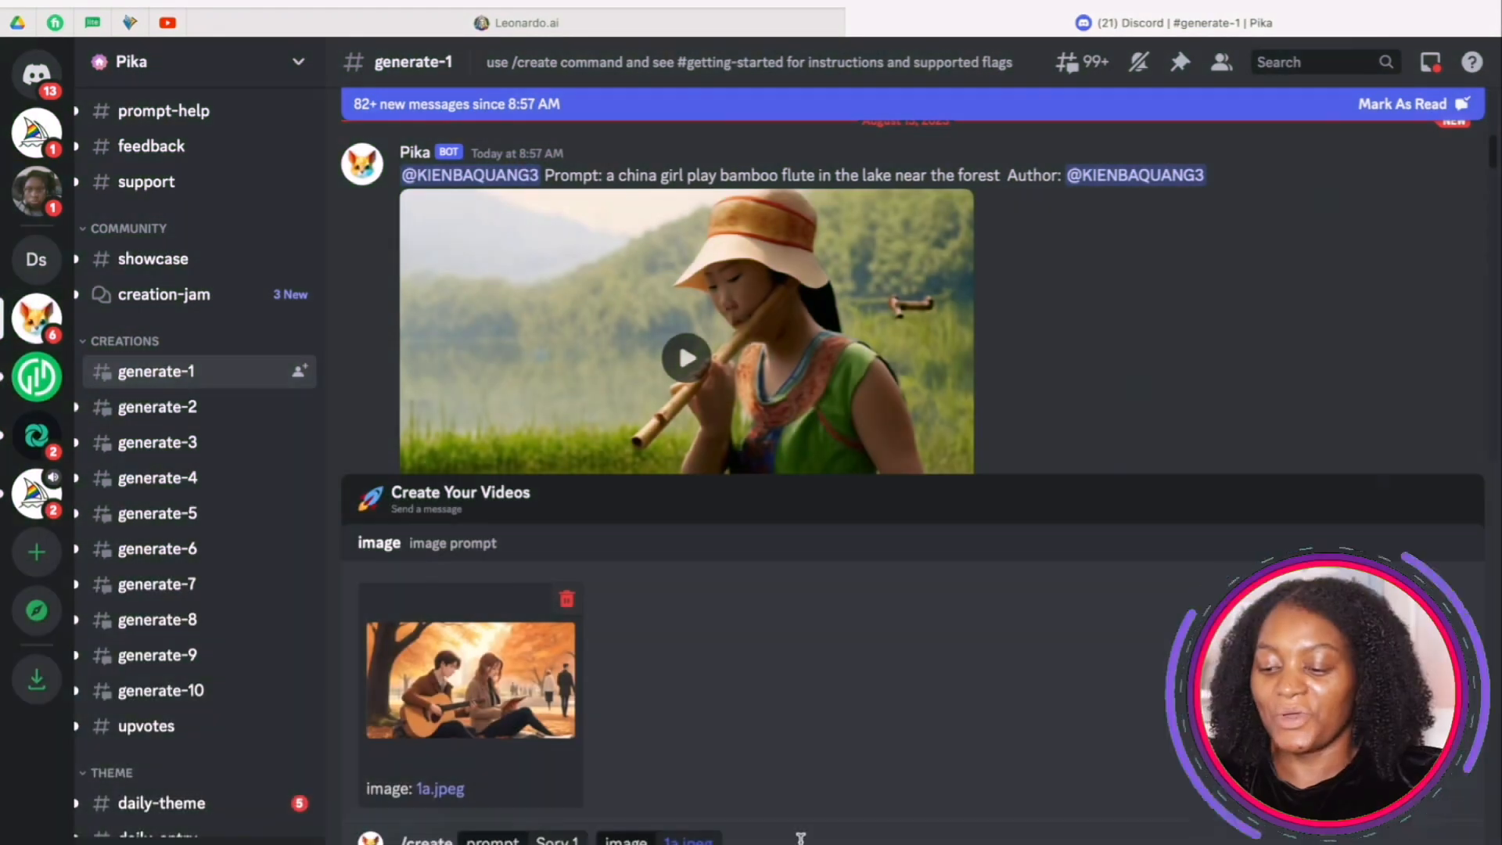
pyautogui.press('Return')
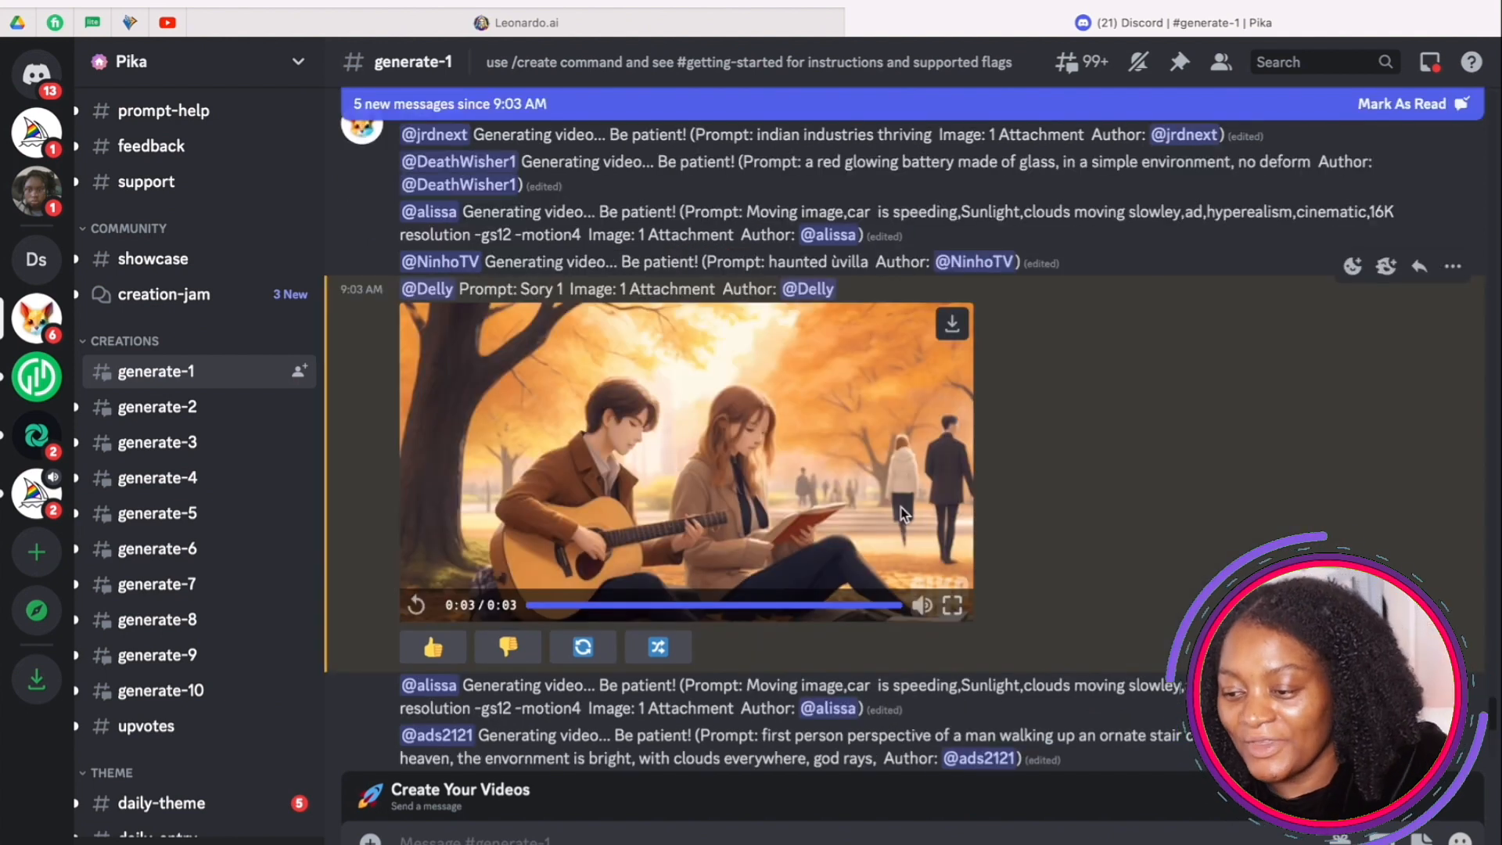
# - Replay the generated autumn park video and download it
pyautogui.click(416, 605)
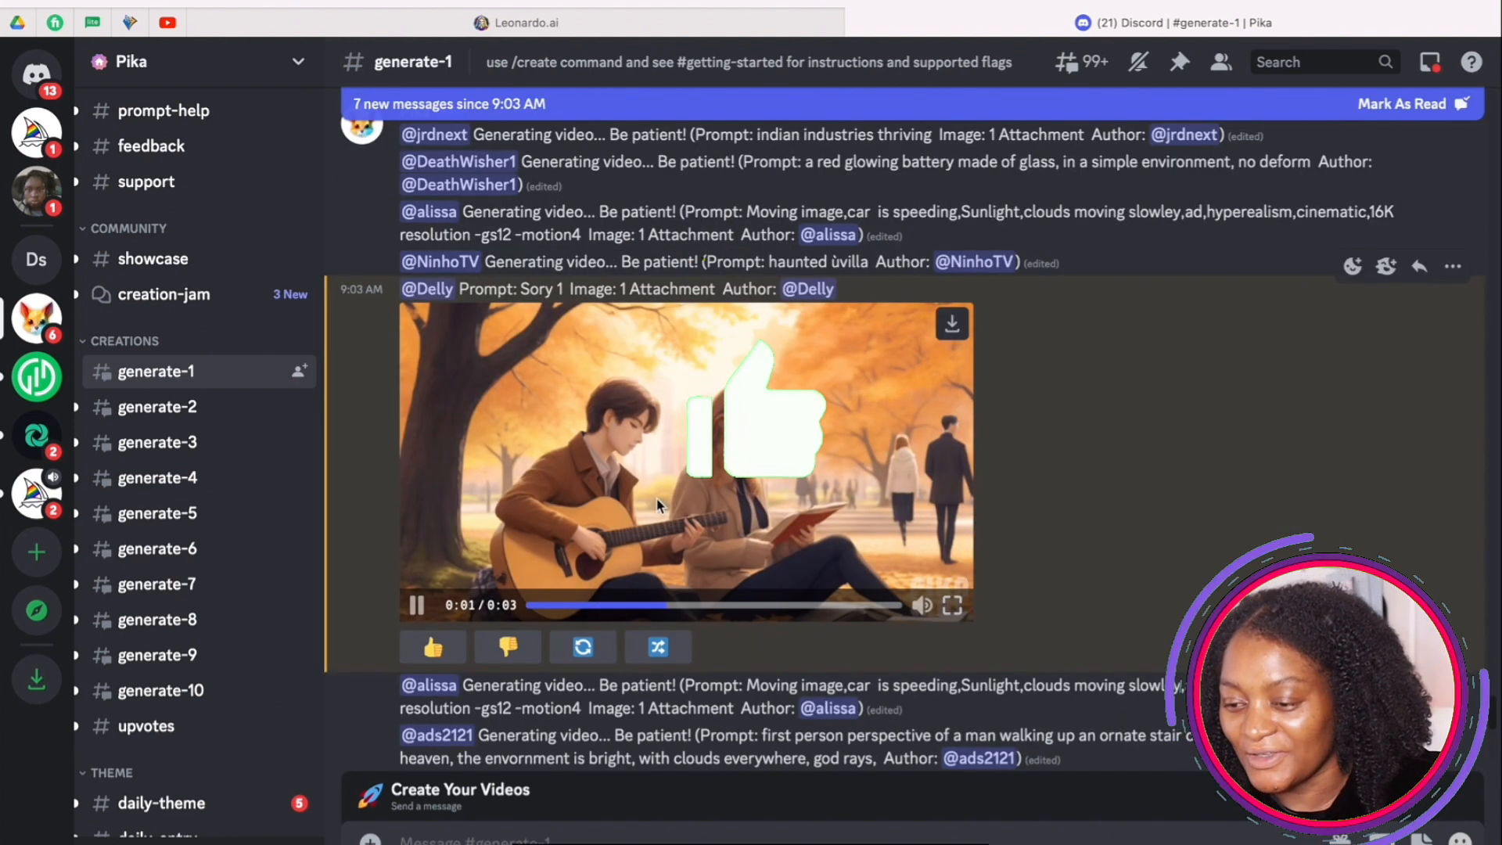
pyautogui.click(951, 327)
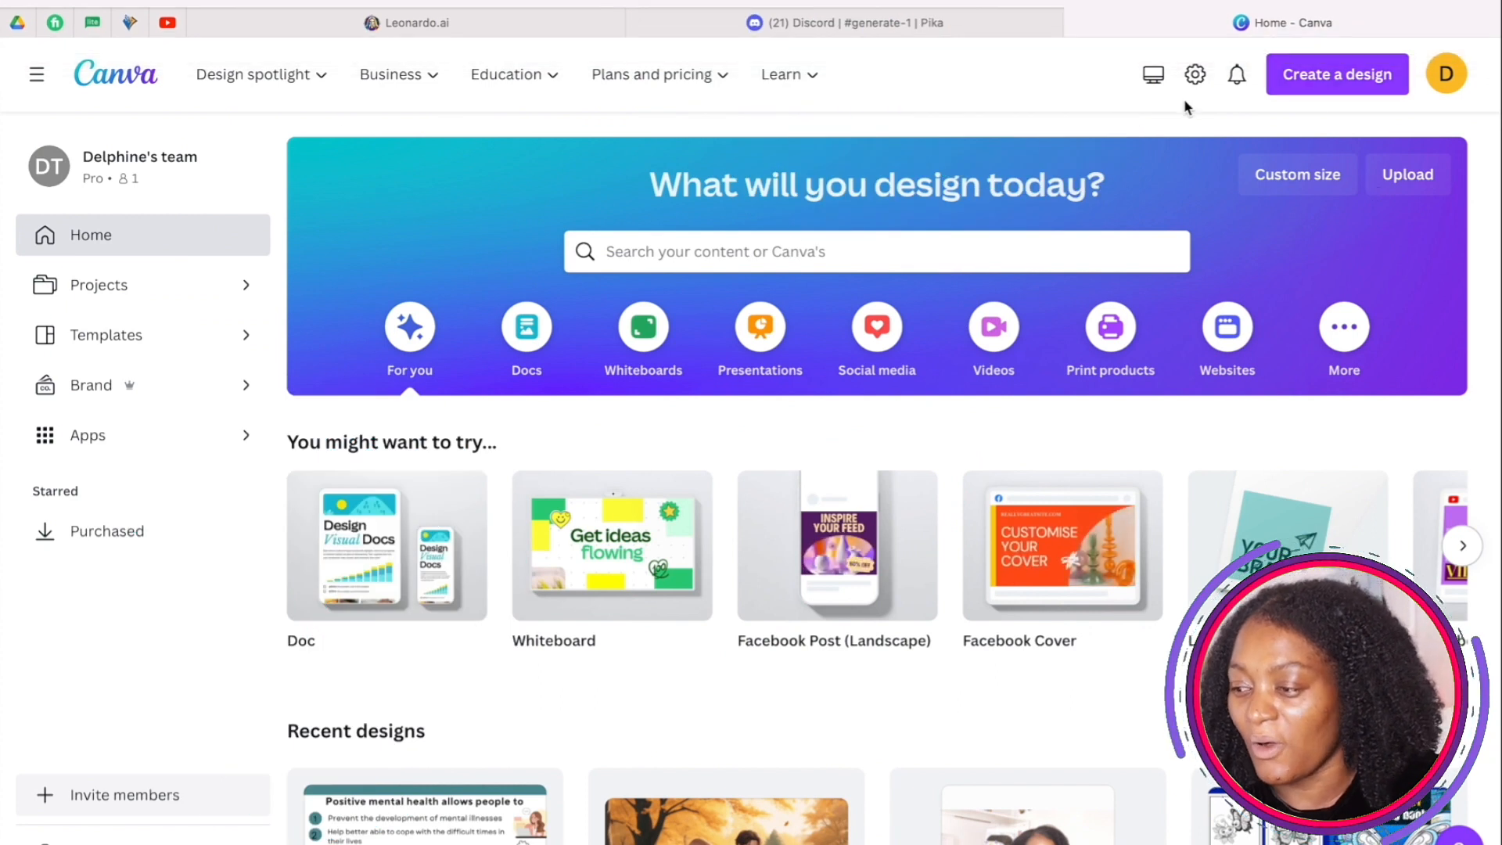
# - Switch to Canva, search for "YouTube vid" and create a blank YouTube Video Chapter design
pyautogui.click(876, 252)
pyautogui.write('YouTube vid')
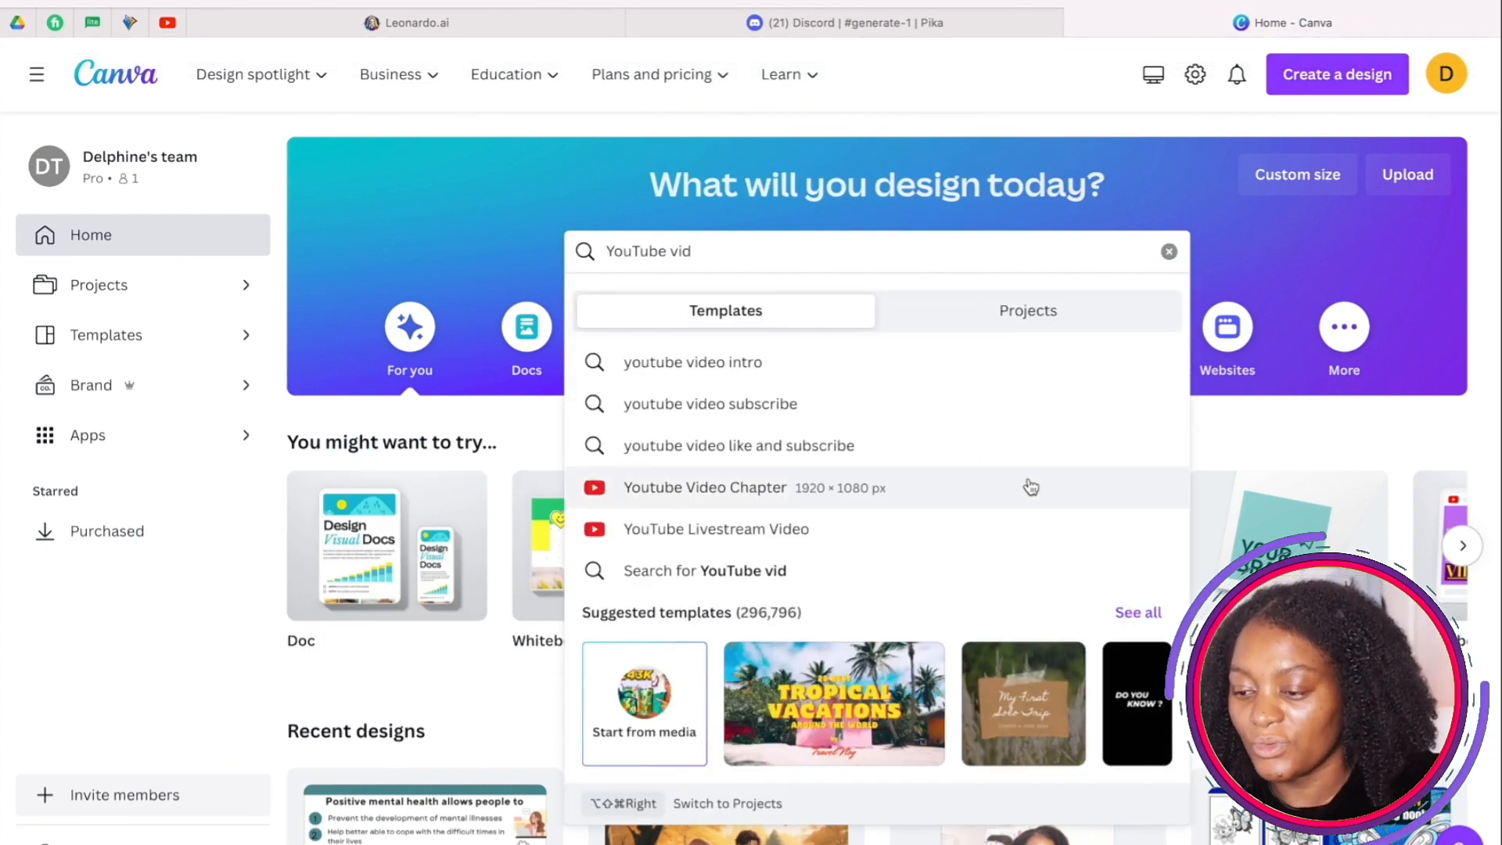
pyautogui.click(709, 495)
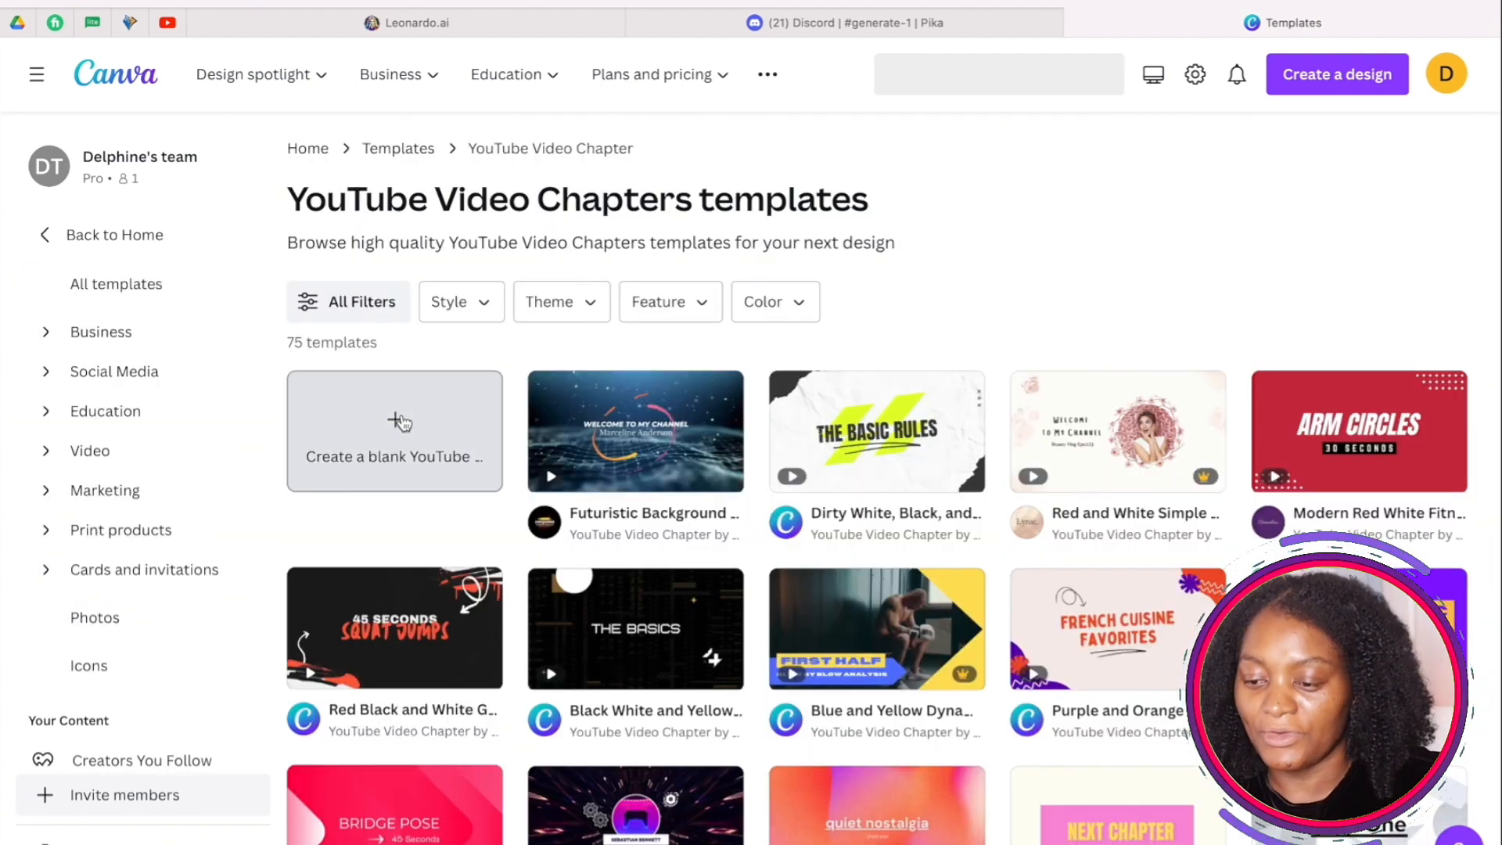
pyautogui.click(399, 422)
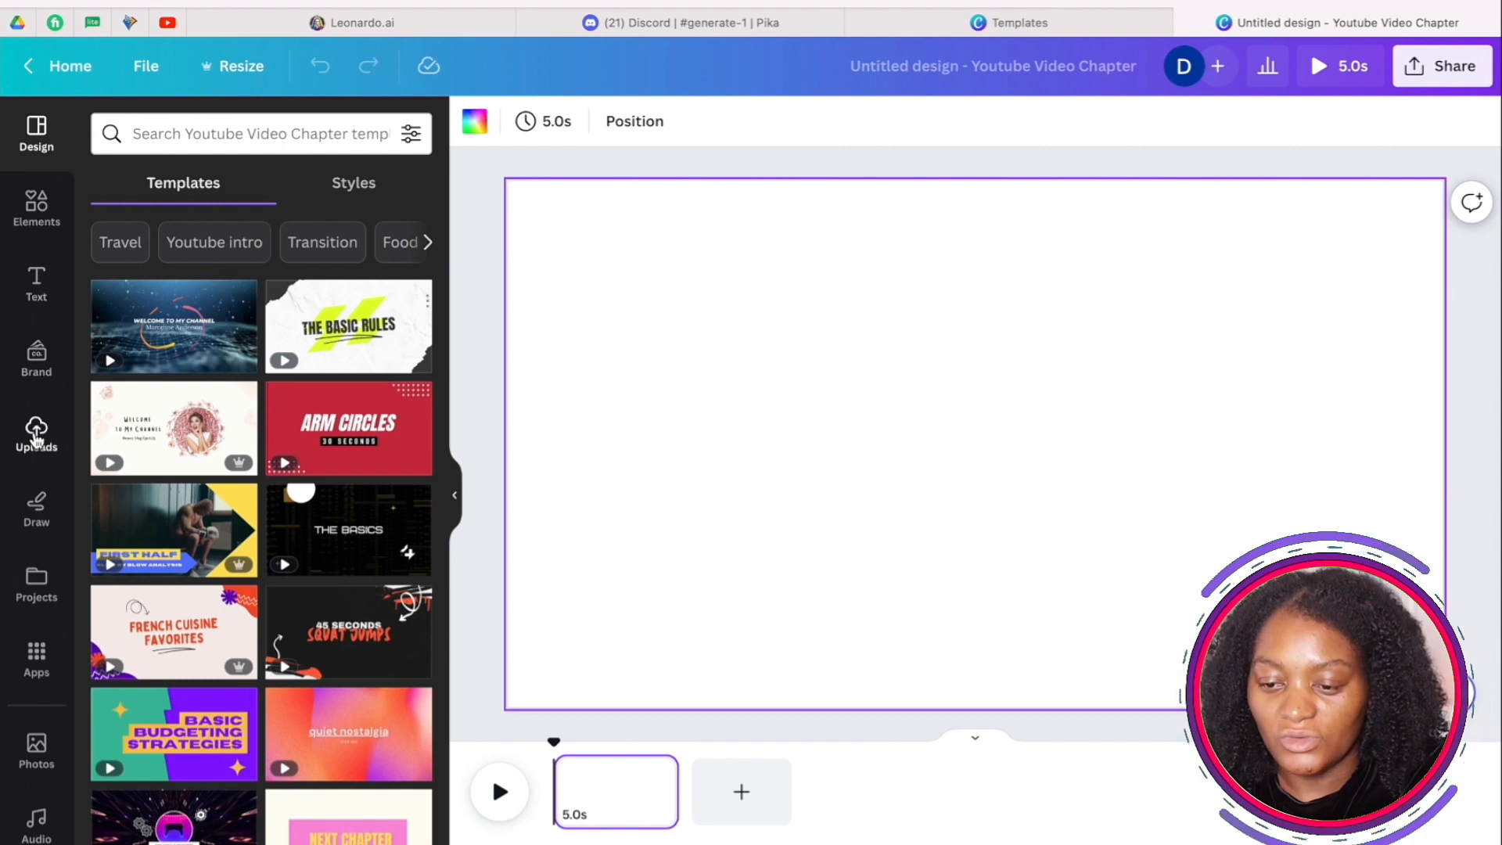
# - Upload the Sory_1 MP4 from the Video folder and place the autumn park clip on the first timeline page
pyautogui.click(35, 431)
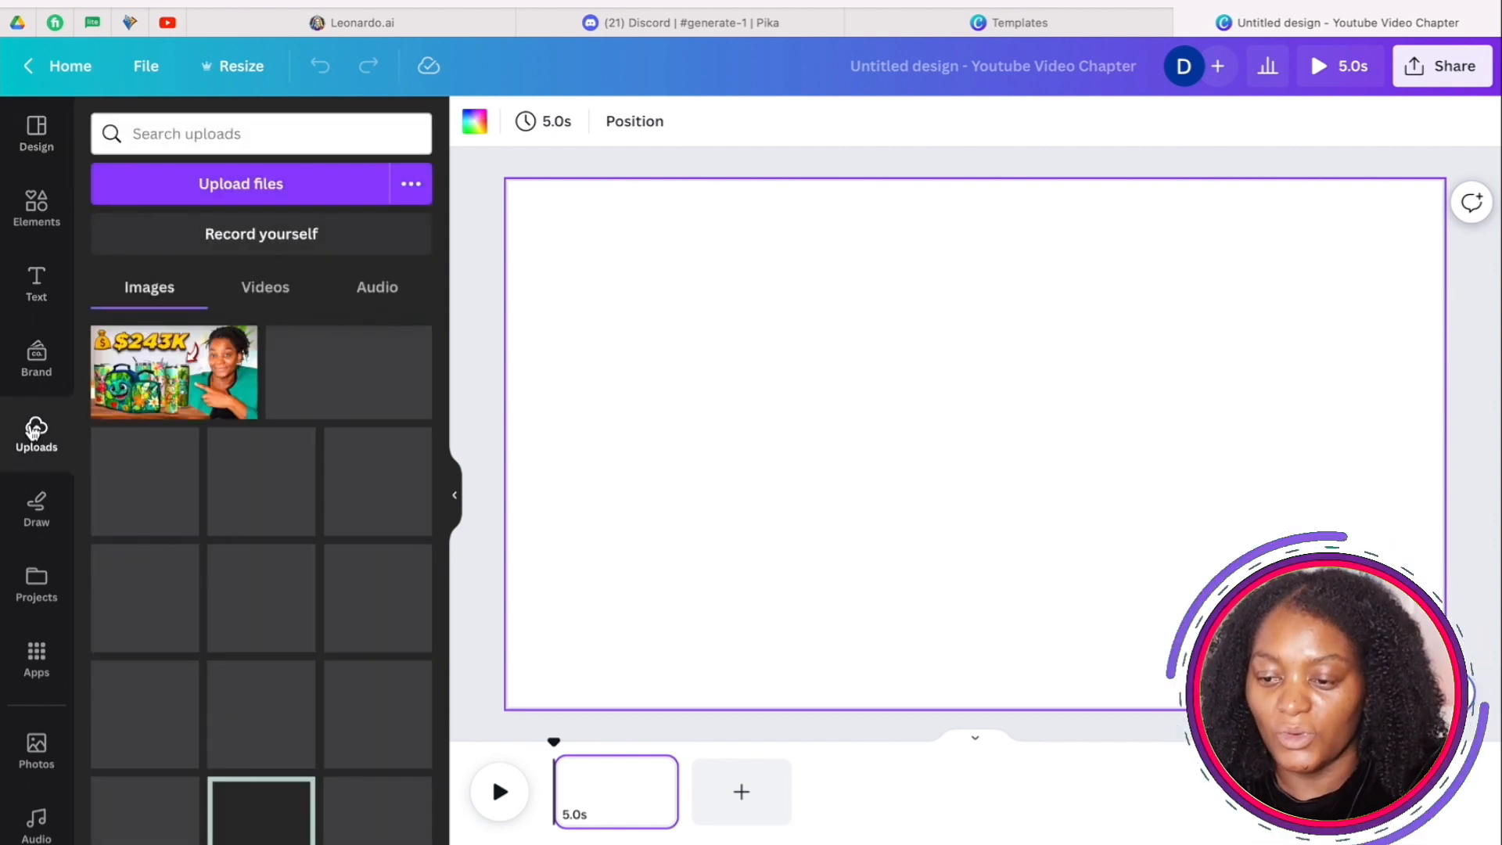
pyautogui.click(242, 194)
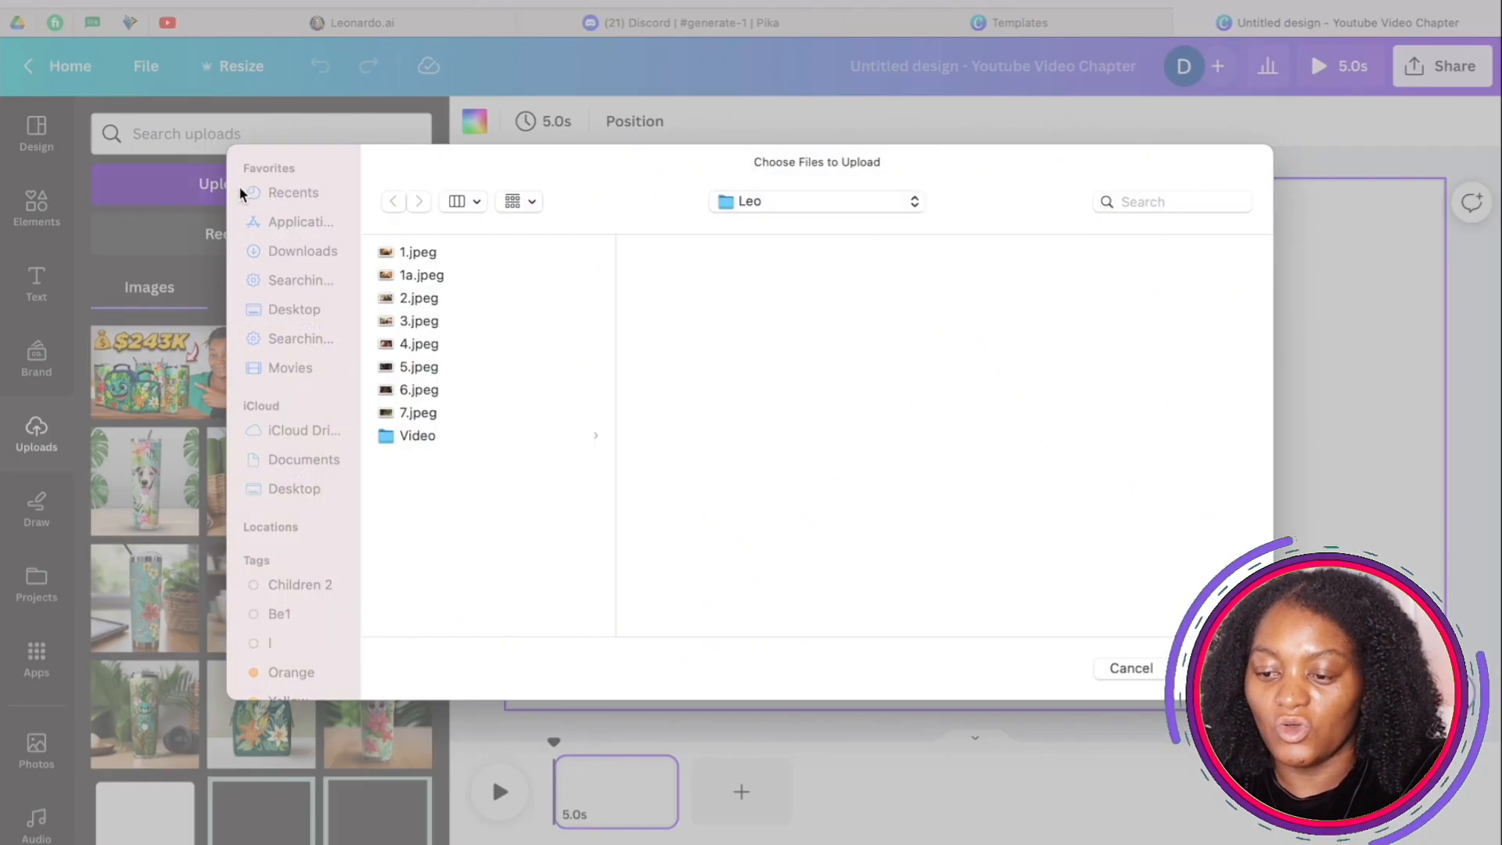
pyautogui.click(416, 437)
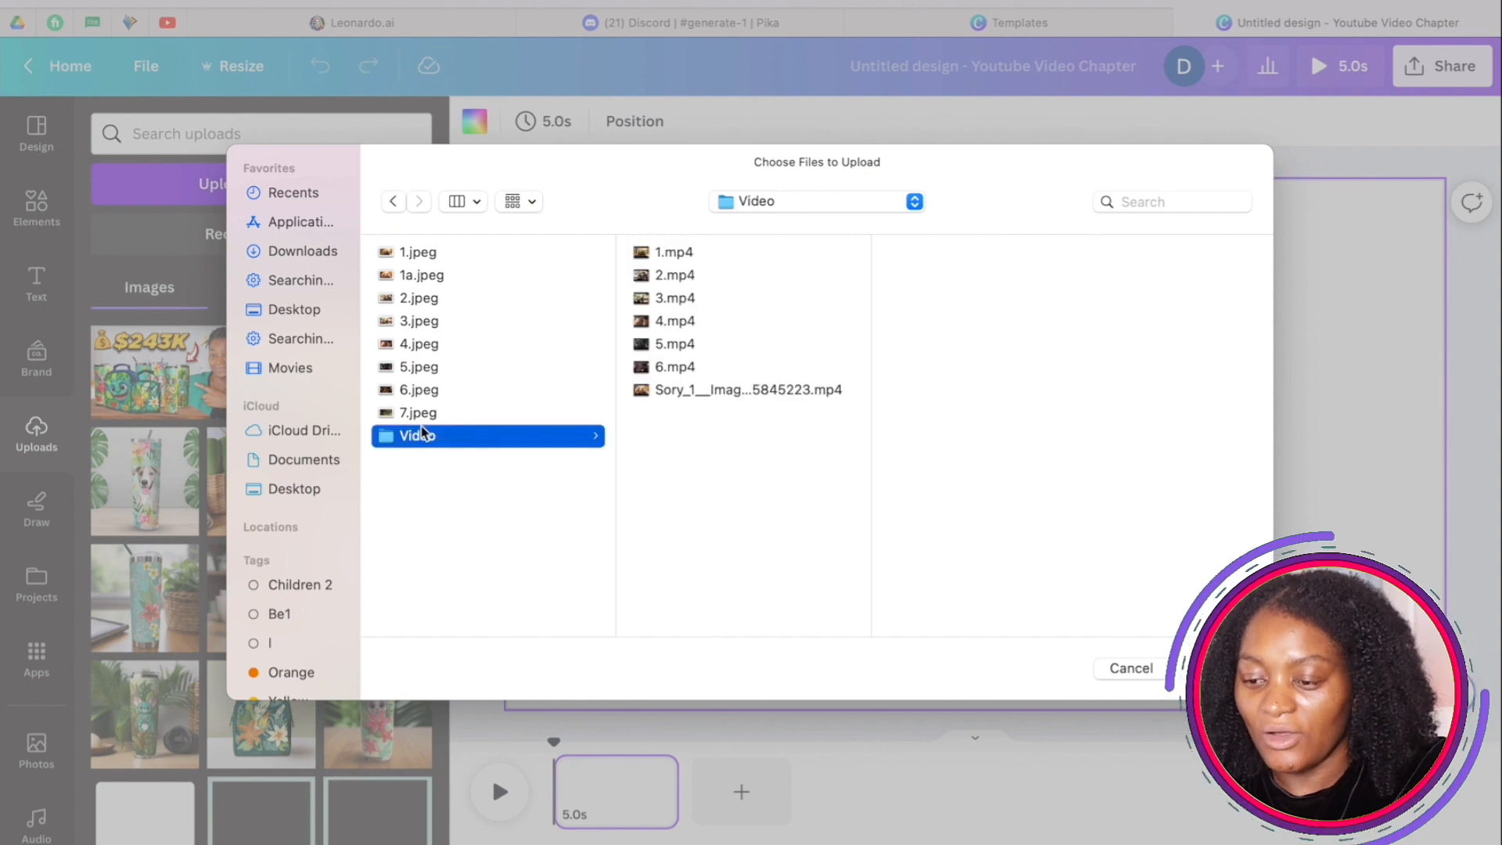
pyautogui.doubleClick(677, 390)
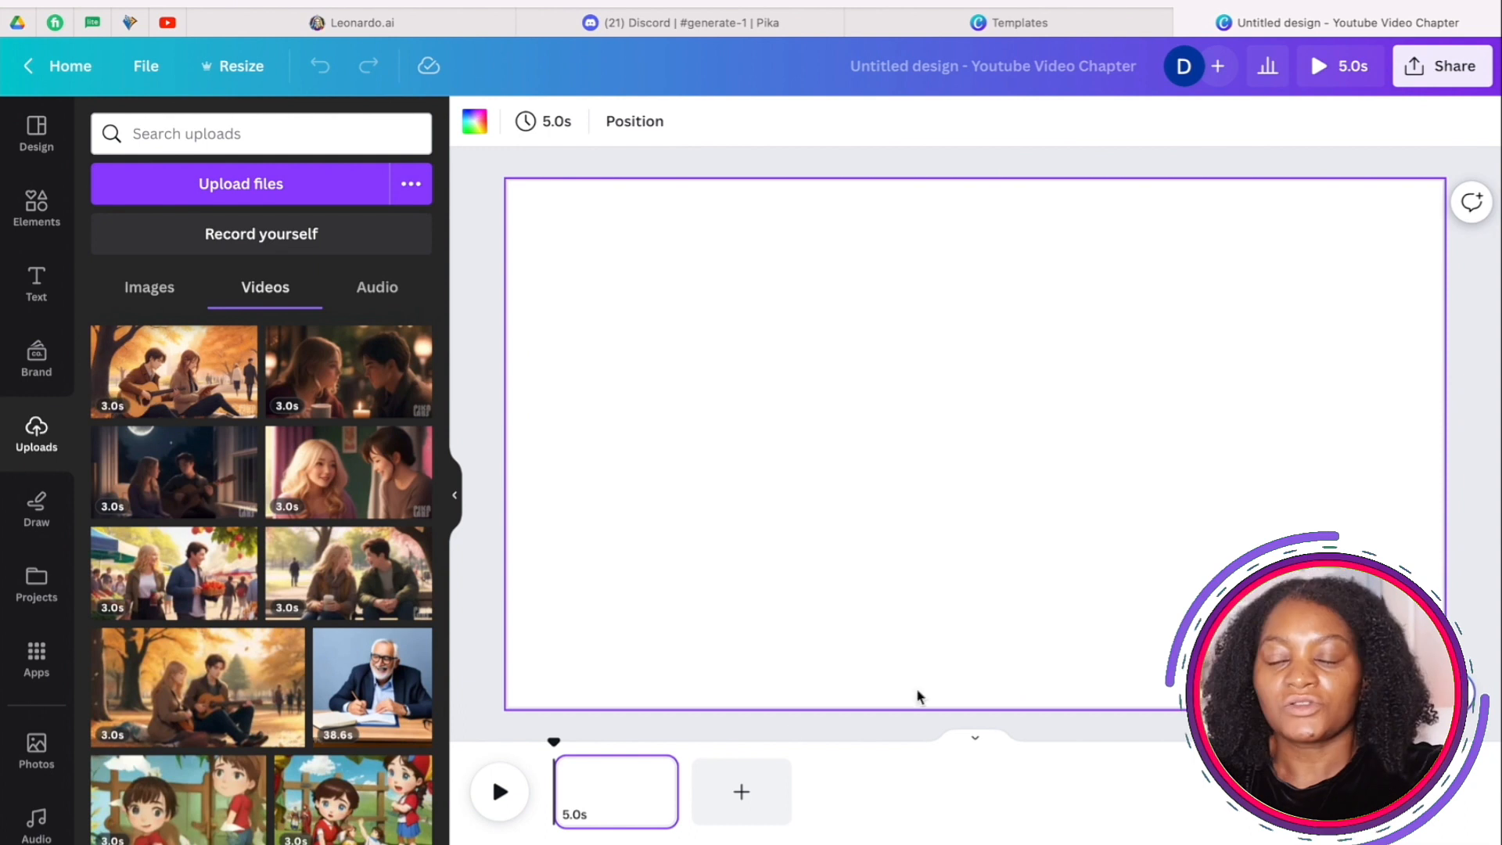
pyautogui.moveTo(201, 350); pyautogui.dragTo(602, 774)
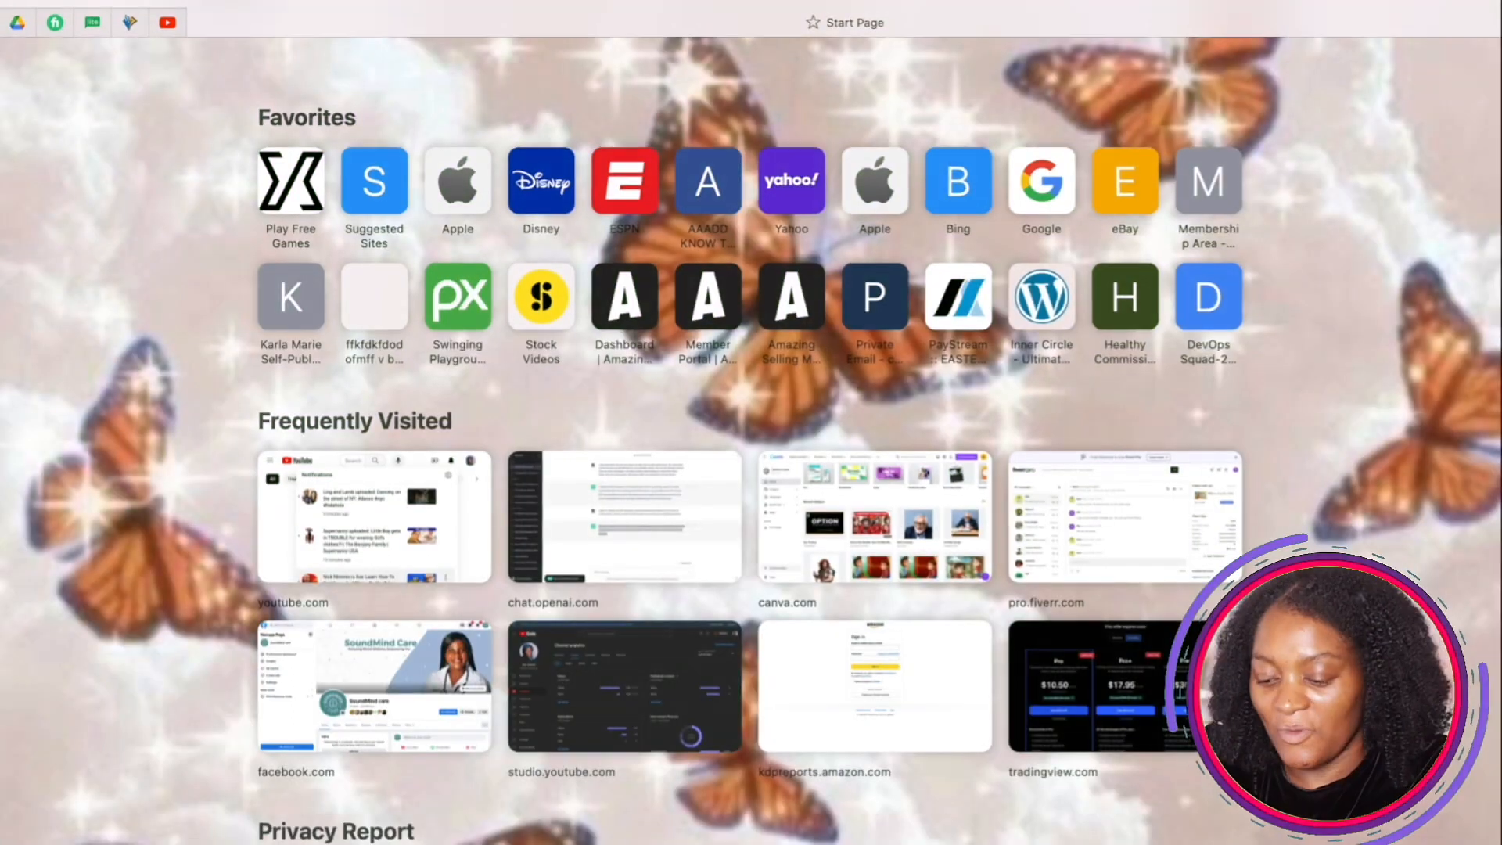
# - Switch to ChatGPT in the browser, open the "Ephemeral Love Rekindled" chat and go through its scene prompts
pyautogui.write('ch')
pyautogui.press('Return')
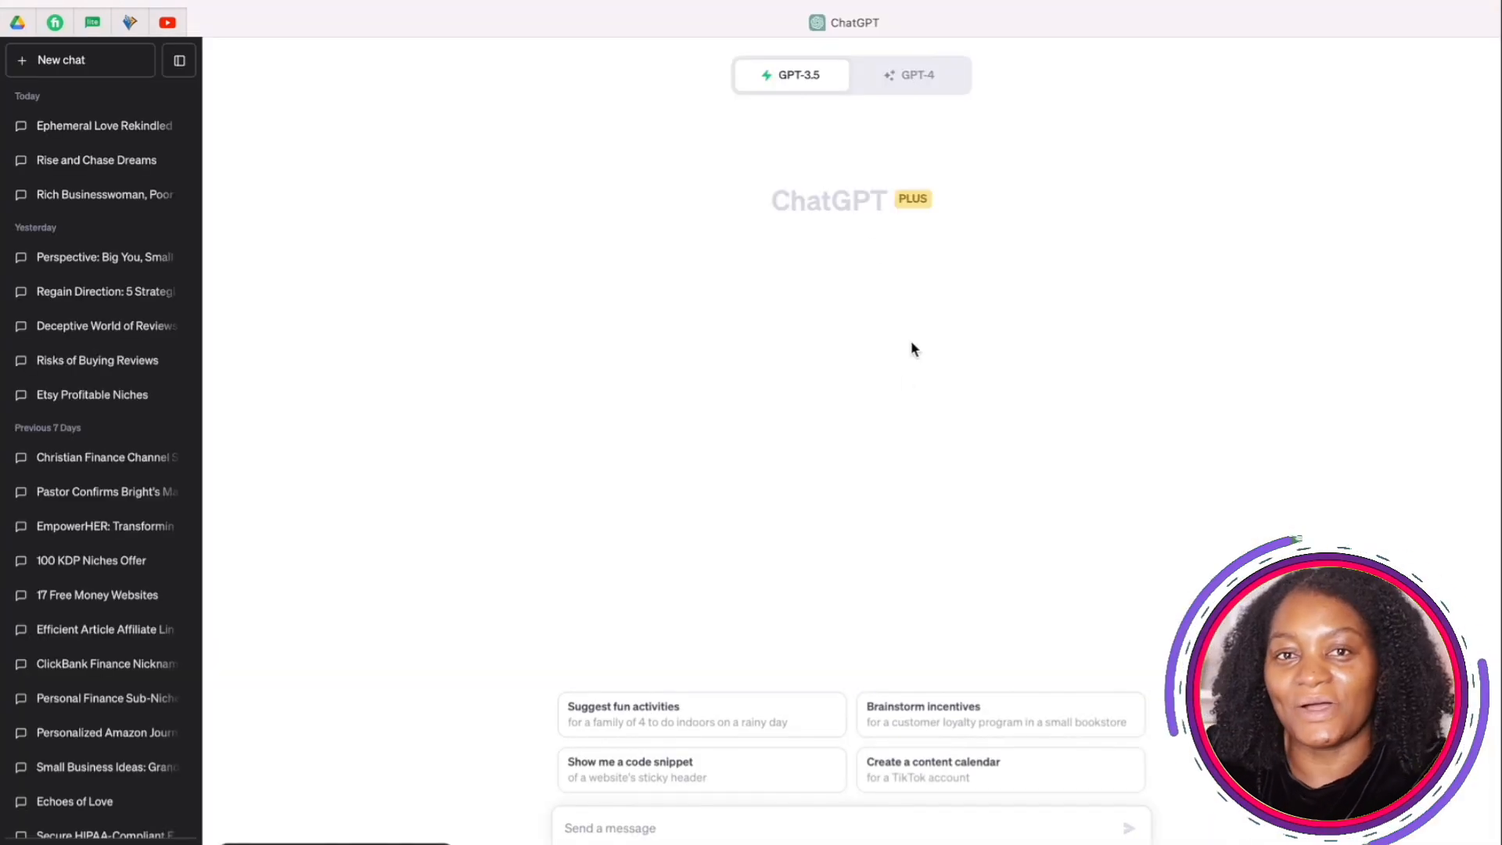
pyautogui.click(94, 126)
pyautogui.scroll(10, 921, 479)
pyautogui.scroll(-10, 921, 478)
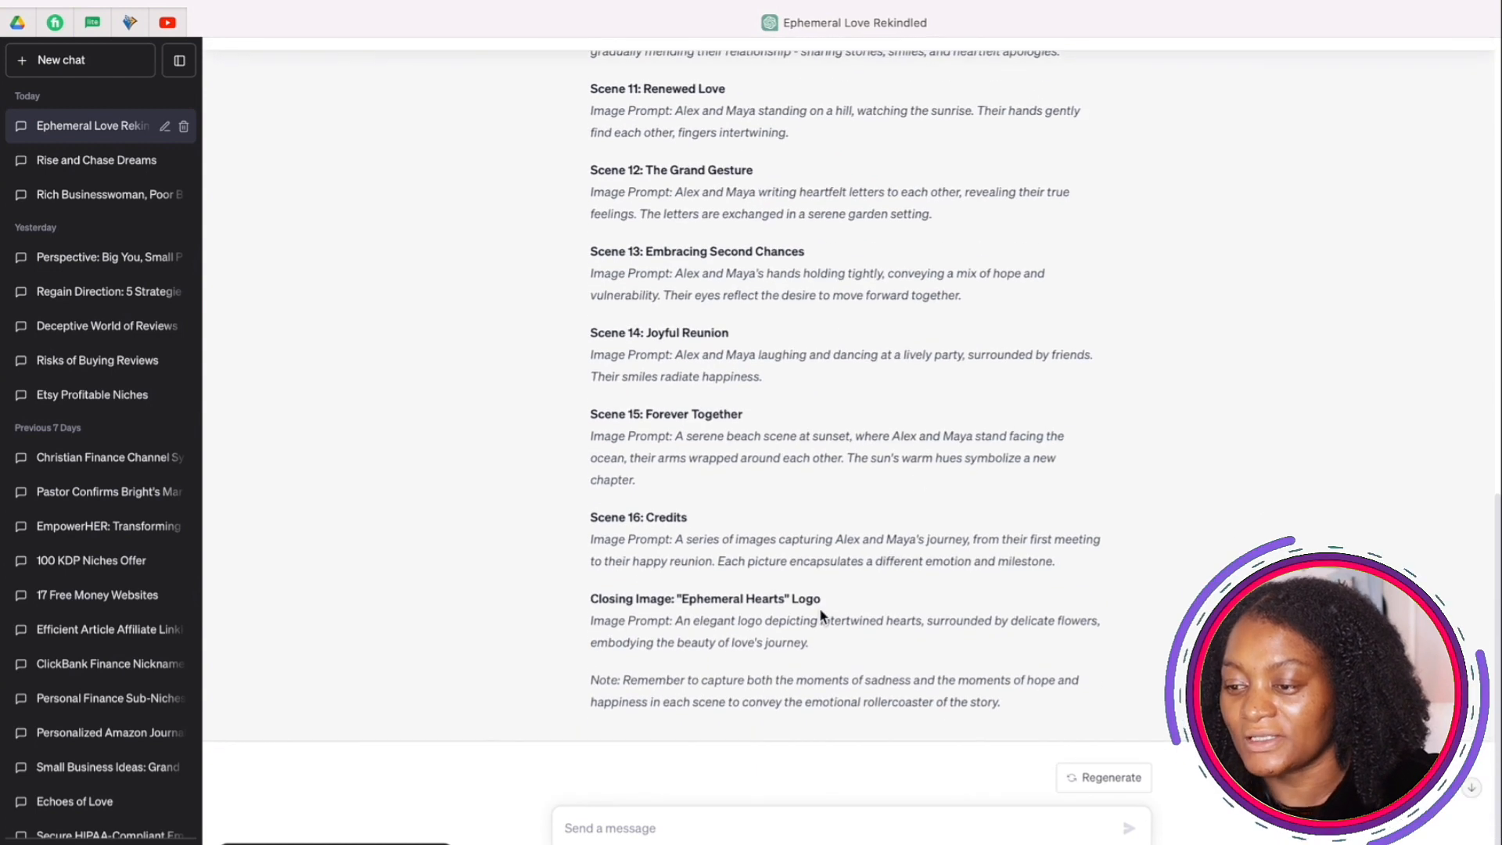
# - Send the message "take out the scenes and images and give me the full story" and view the resulting story from its title
pyautogui.write('take out the scenes and images and give me the full story')
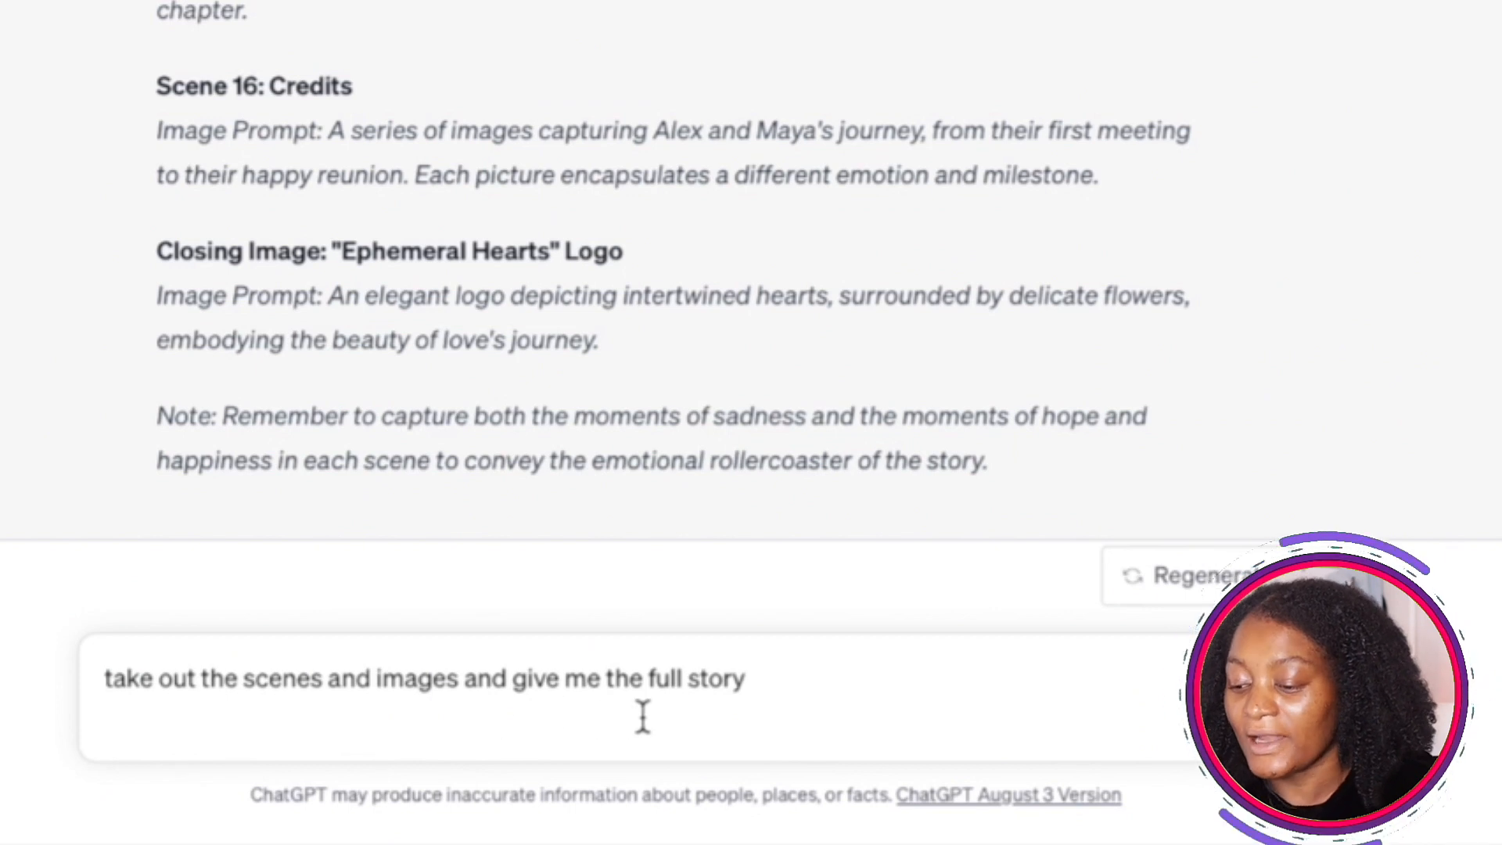
pyautogui.press('Return')
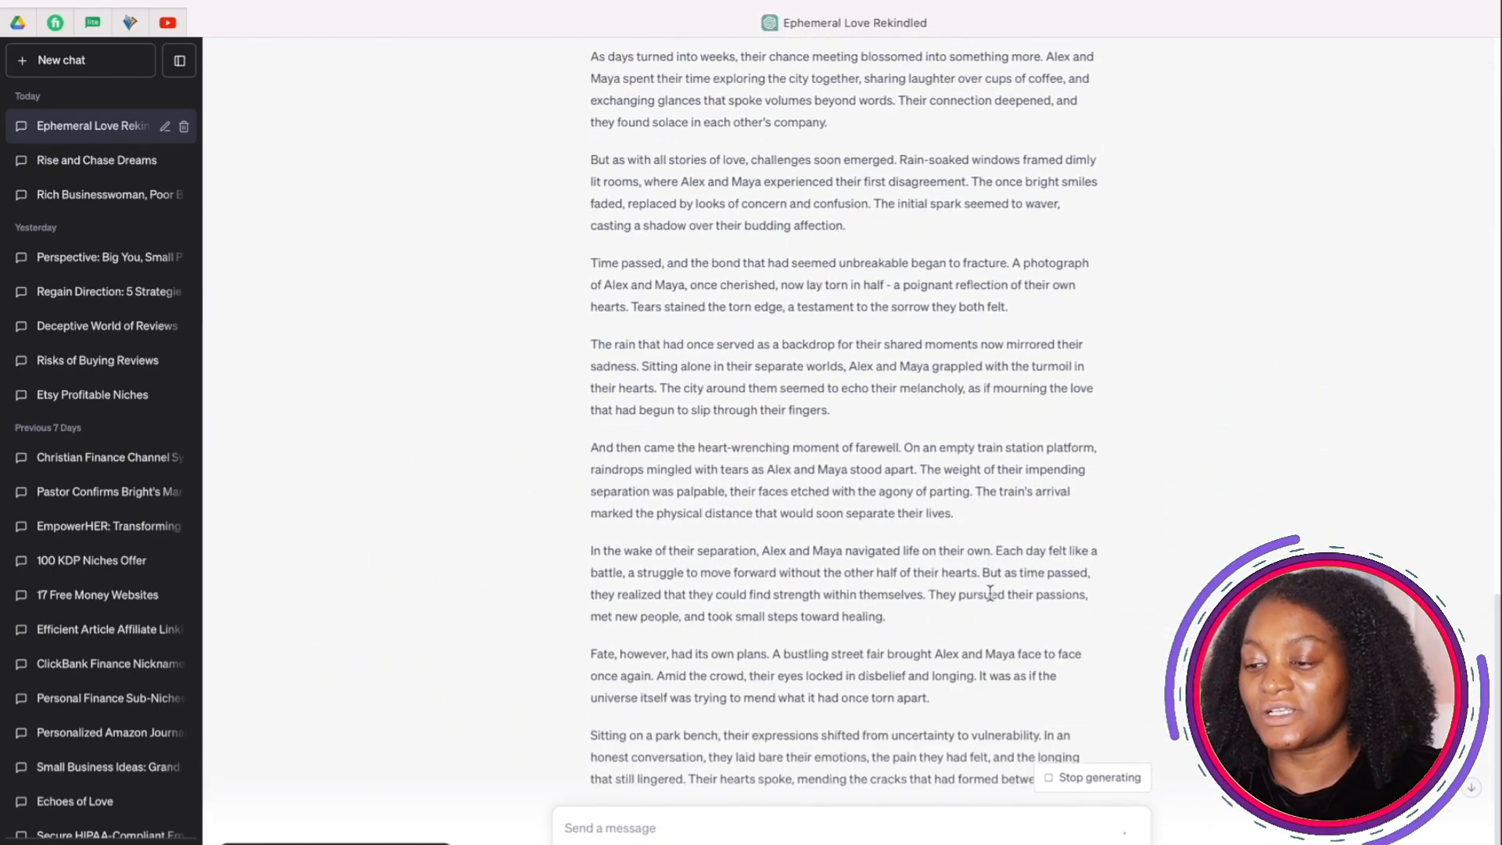
pyautogui.scroll(8, 990, 595)
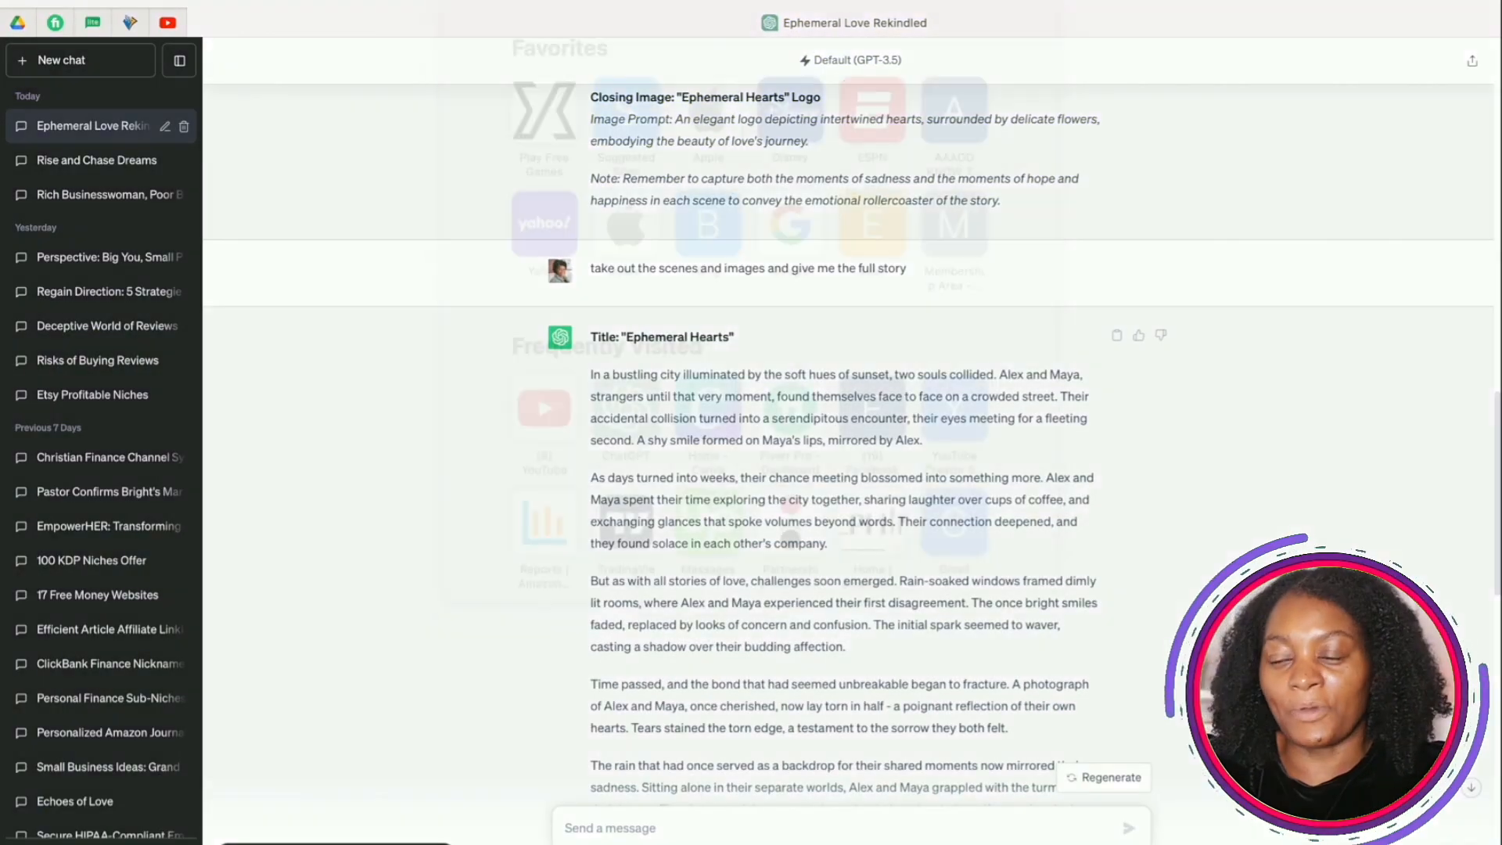
# - Switch to ElevenLabs Speech Synthesis and enter the full story beginning "In a quiet park awash with autumn hues" as the text
pyautogui.press('super+l')
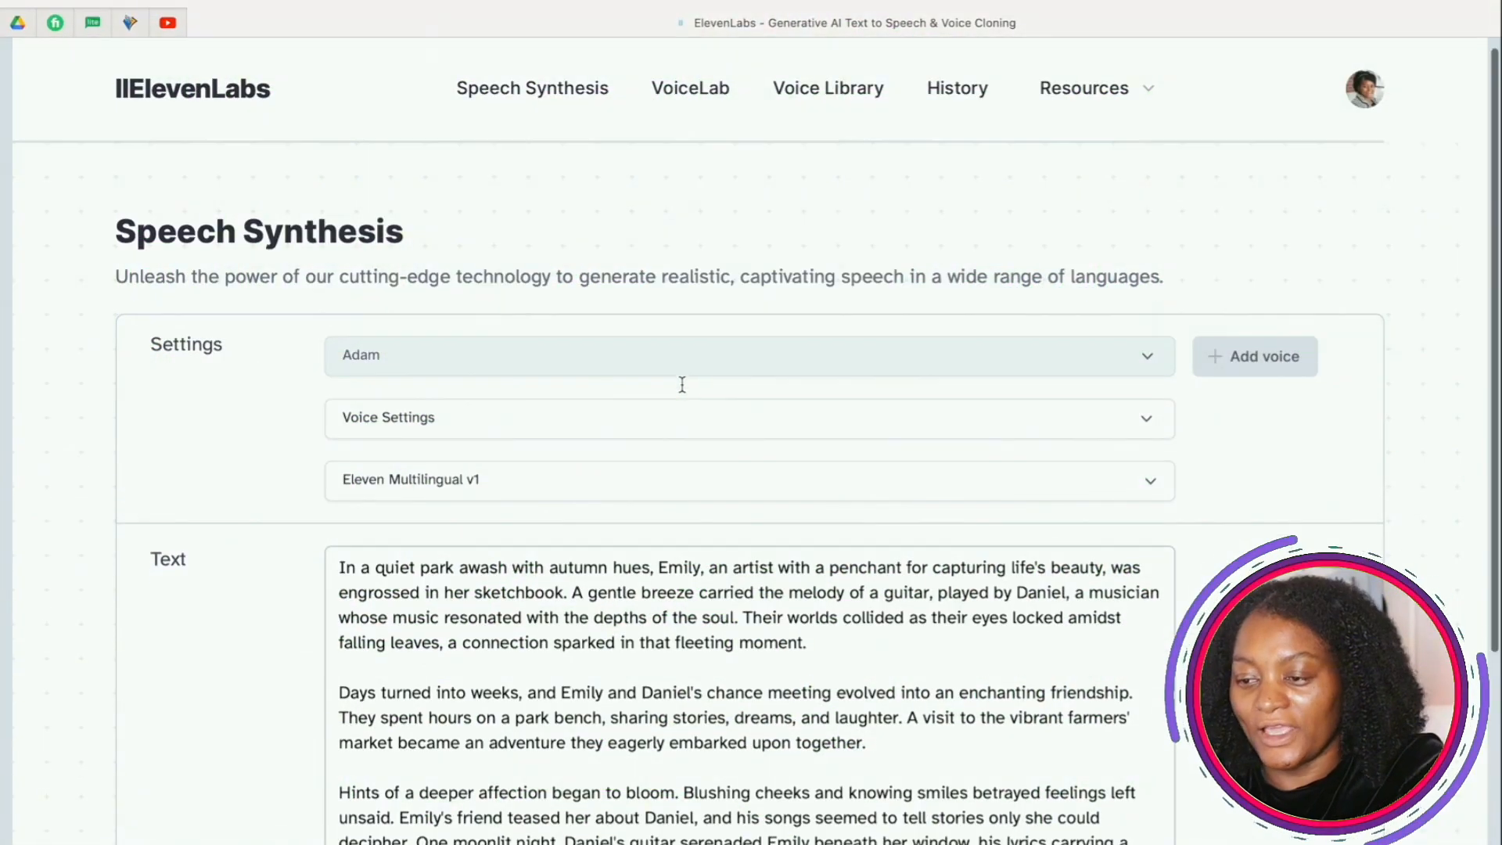
pyautogui.scroll(-3, 682, 385)
pyautogui.scroll(3, 680, 391)
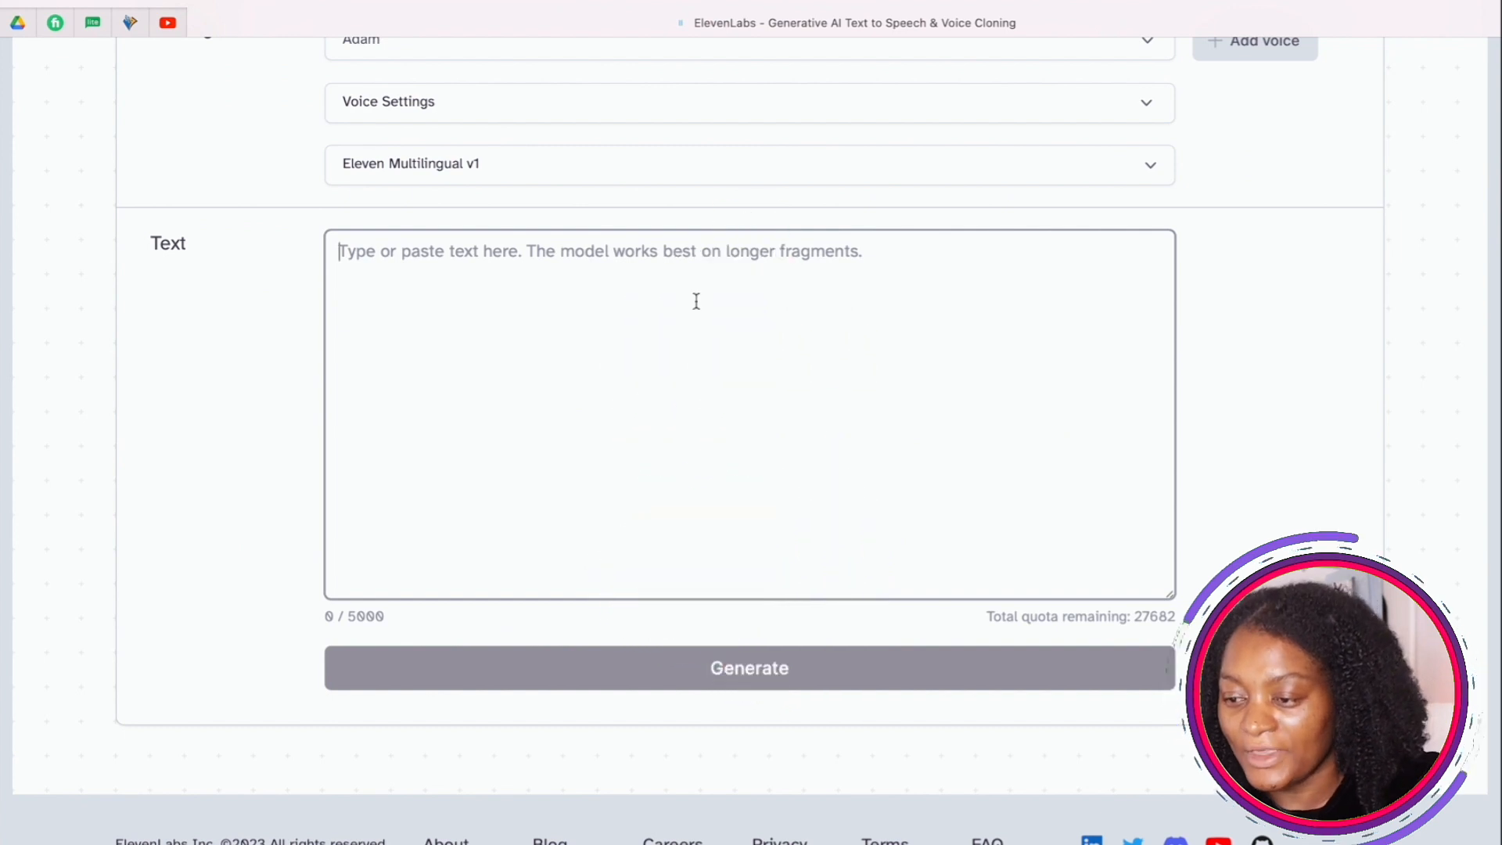
pyautogui.write("In a quiet park awash with autumn hues, Emily, an artist with a penchant for capturing life's beauty, was engrossed in her sketchbook. A gentle breeze carried the melody of a guitar, played by Daniel, a musician whose music resonated with the depths of the soul. Their worlds collided as their eyes locked amidst falling leaves, a connection sparked in that fleeting moment.  Days turned into weeks, and Emily and Daniel's chance meeting evolved into an enchanting friendship. They spent hours on a park bench, sharing stories, dreams, and laughter. A visit to the vibrant farmers' market became an adventure they eagerly embarked upon together.  Hints of a deeper affection began to bloom. Blushing cheeks and knowing smiles betrayed feelings left unsaid. Emily's friend teased her about Daniel, and his songs seemed to tell stories only she could decipher. One moonlit night, Daniel's guitar serenaded Emily beneath her window, his lyrics carrying a confession of his heart.  However, amidst their budding romance, doubts crept in. Fears of a future fraught with challenges loomed over them. In a candlelit café, their intimate moment was tinged with unspoken worries. The love that bloomed between them suddenly felt like a fragile dream.")
# - Choose the recently used Adam voice (american, deep, narration) for the speech
pyautogui.scroll(6, 696, 301)
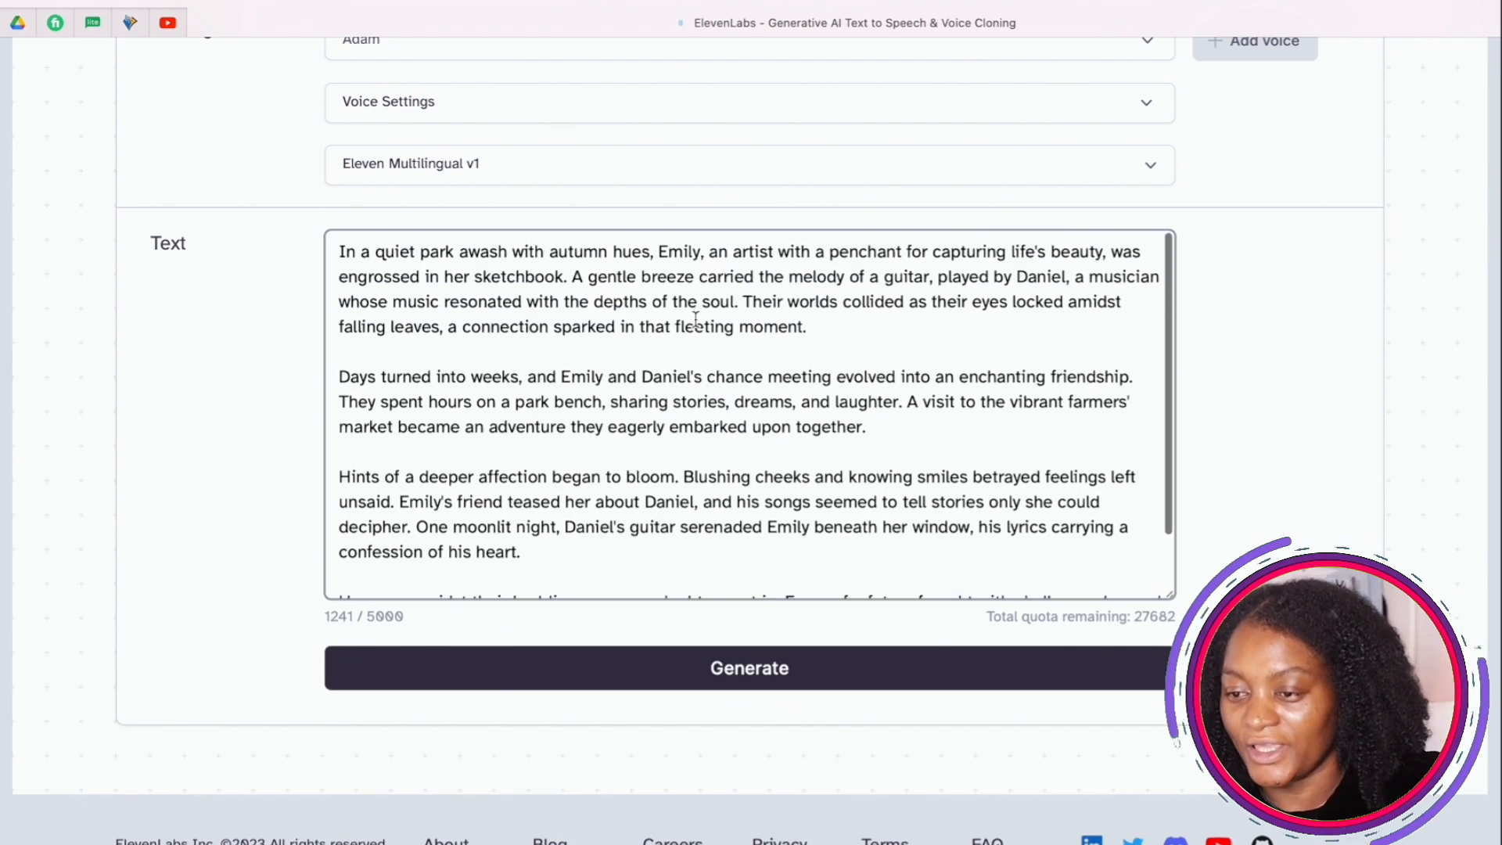
pyautogui.click(1164, 303)
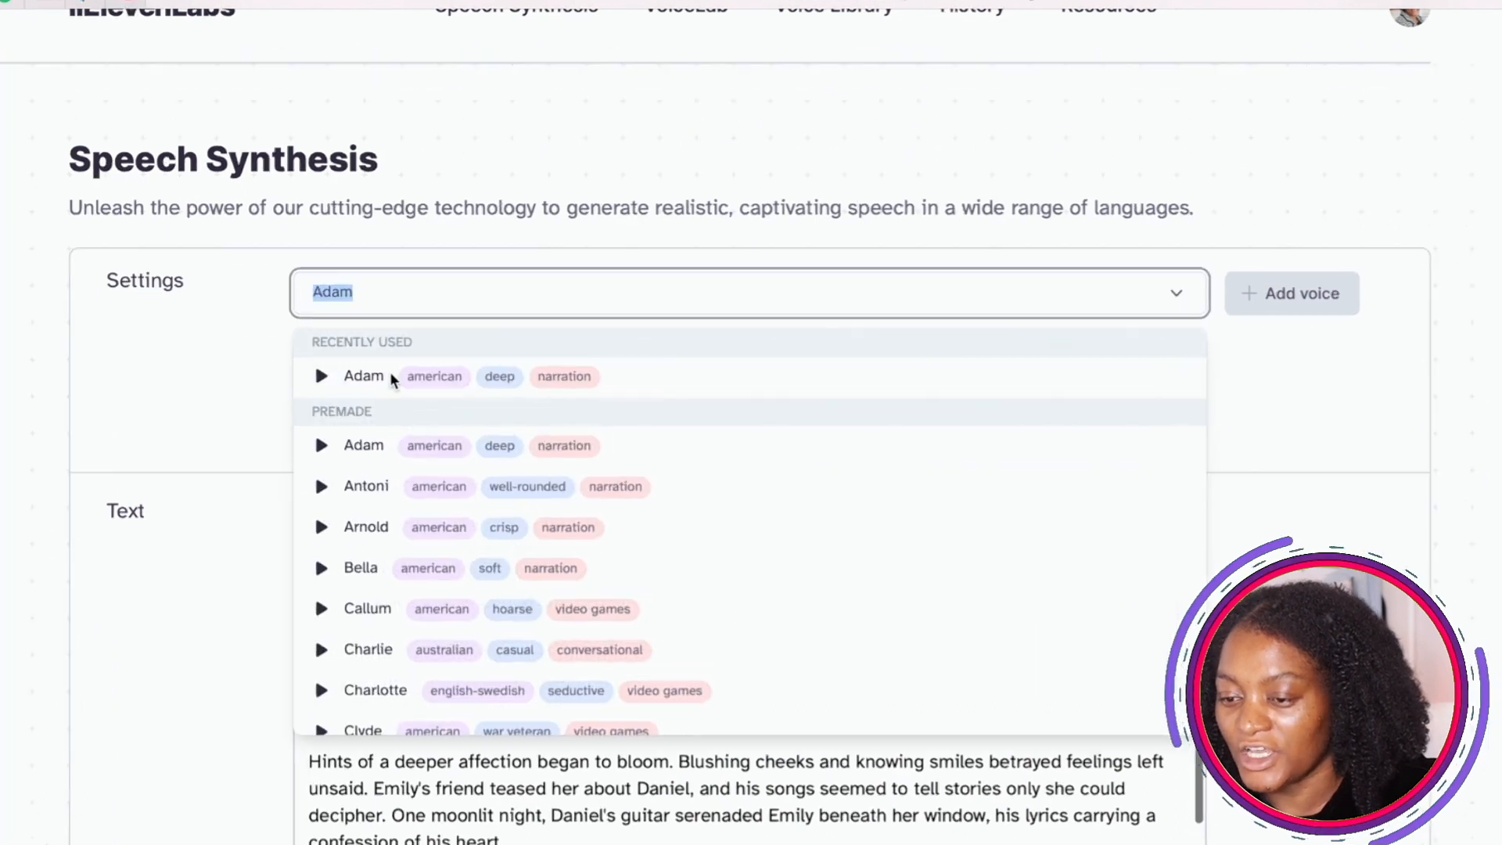
pyautogui.click(363, 381)
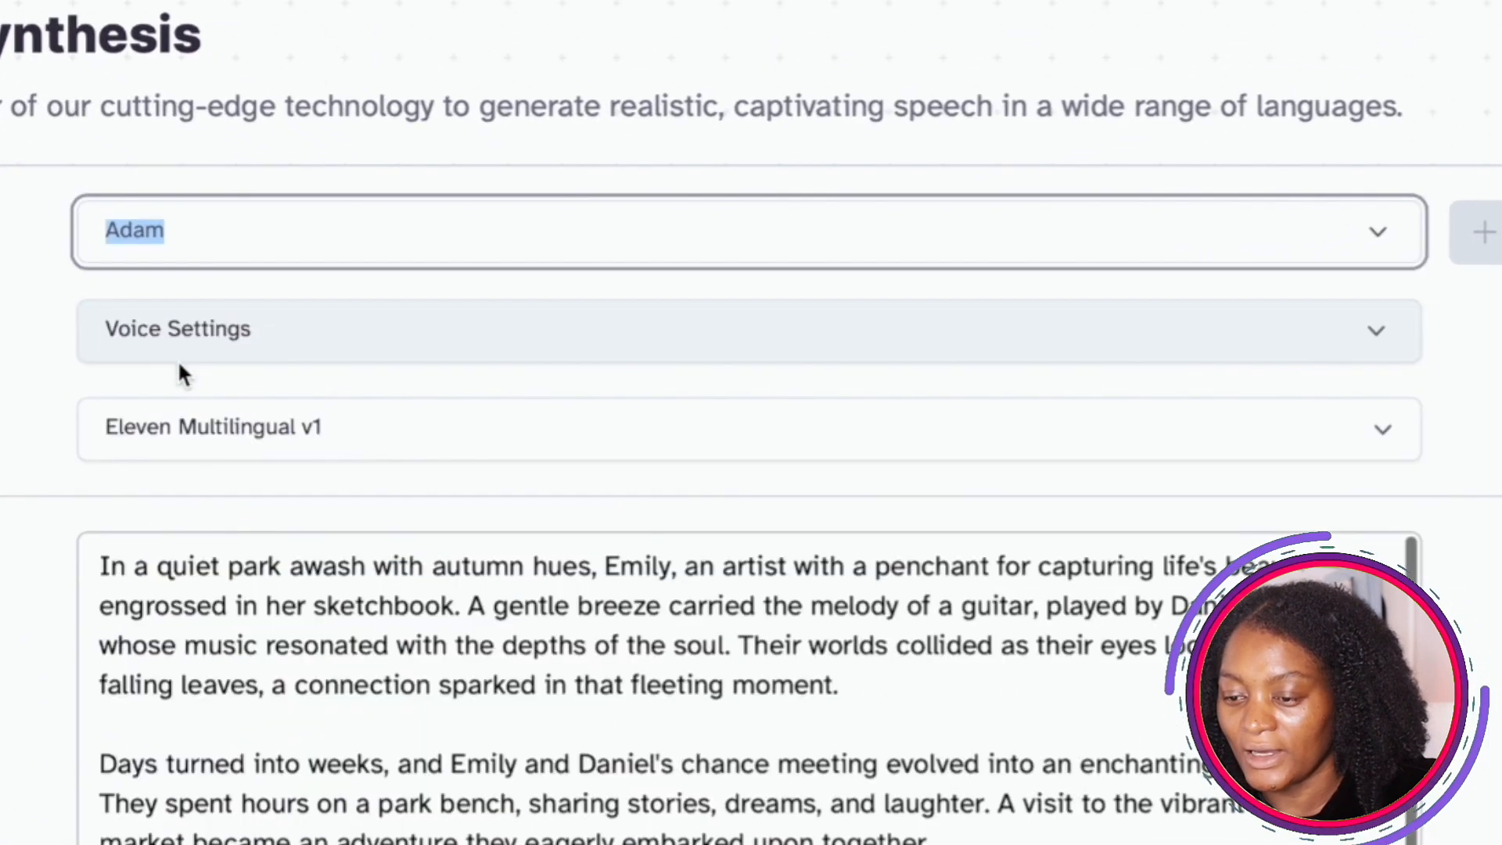
pyautogui.scroll(-5, 305, 344)
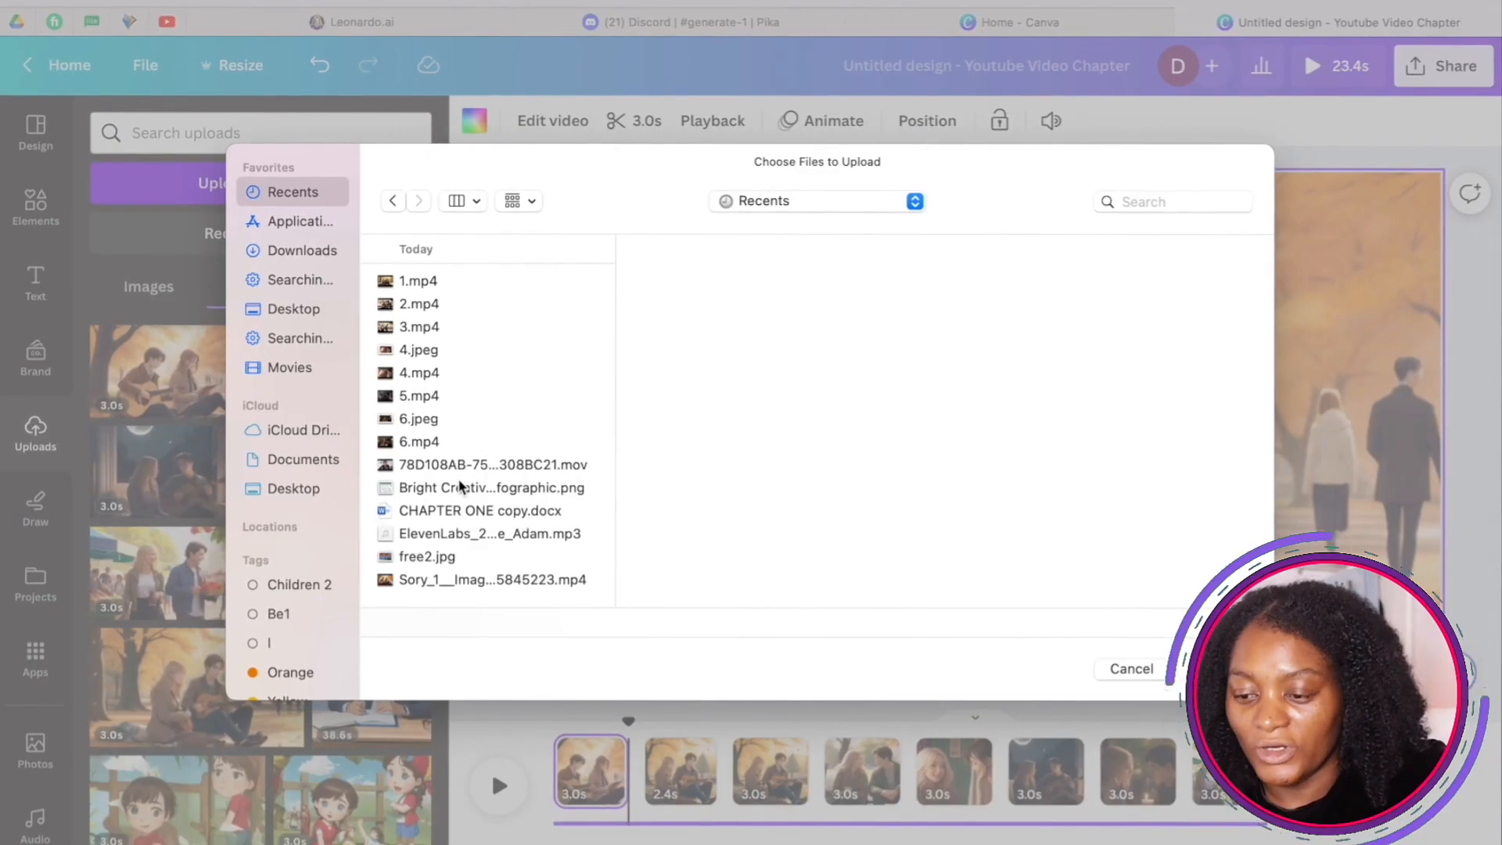
# - Switch to Canva, upload the ElevenLabs Adam MP3 narration and place it at the start of the timeline's audio track
pyautogui.click(448, 532)
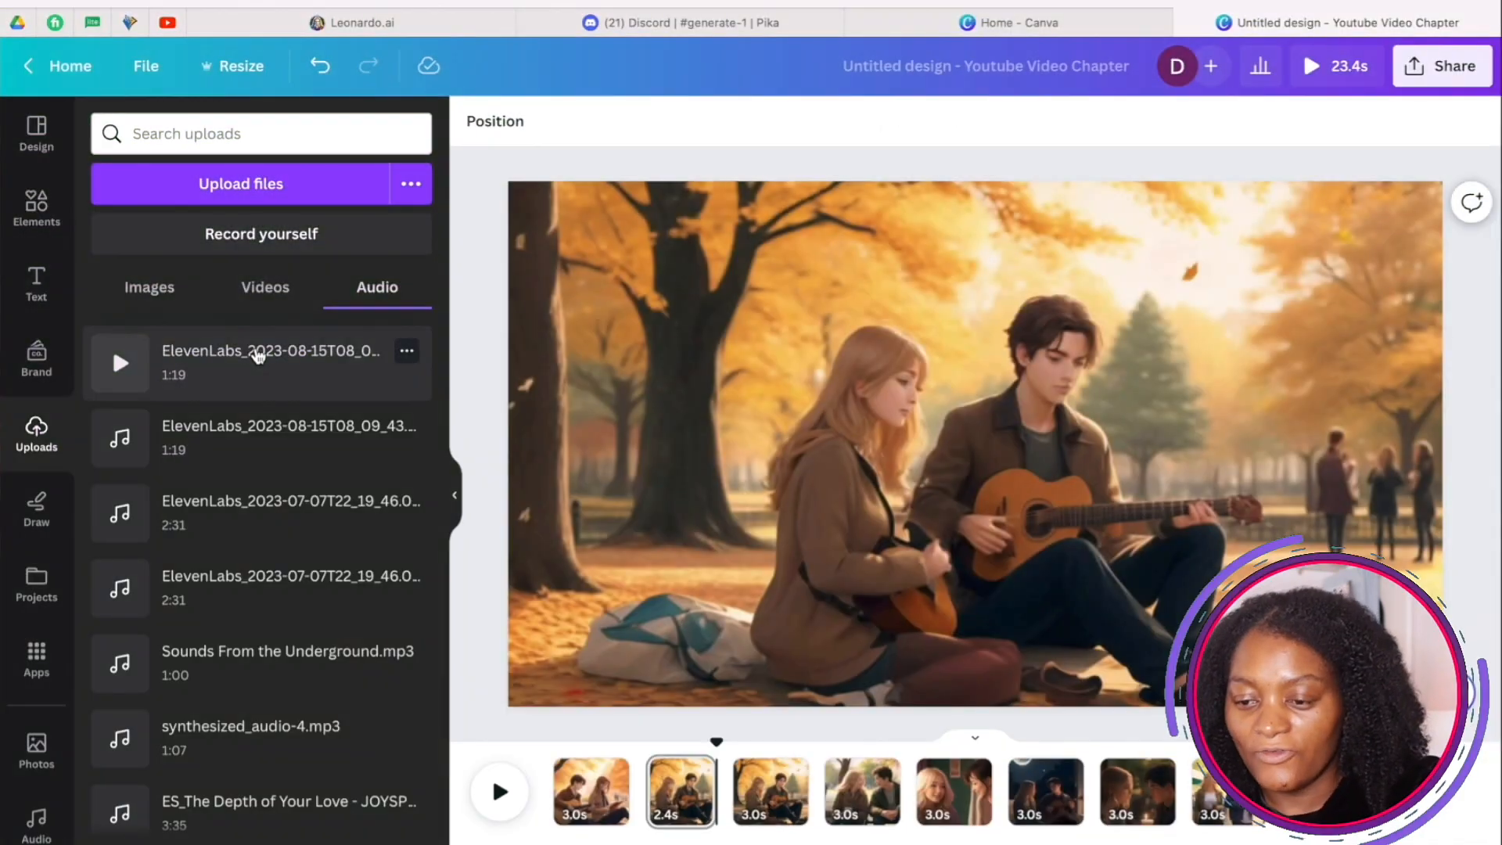
pyautogui.moveTo(258, 356); pyautogui.dragTo(686, 814)
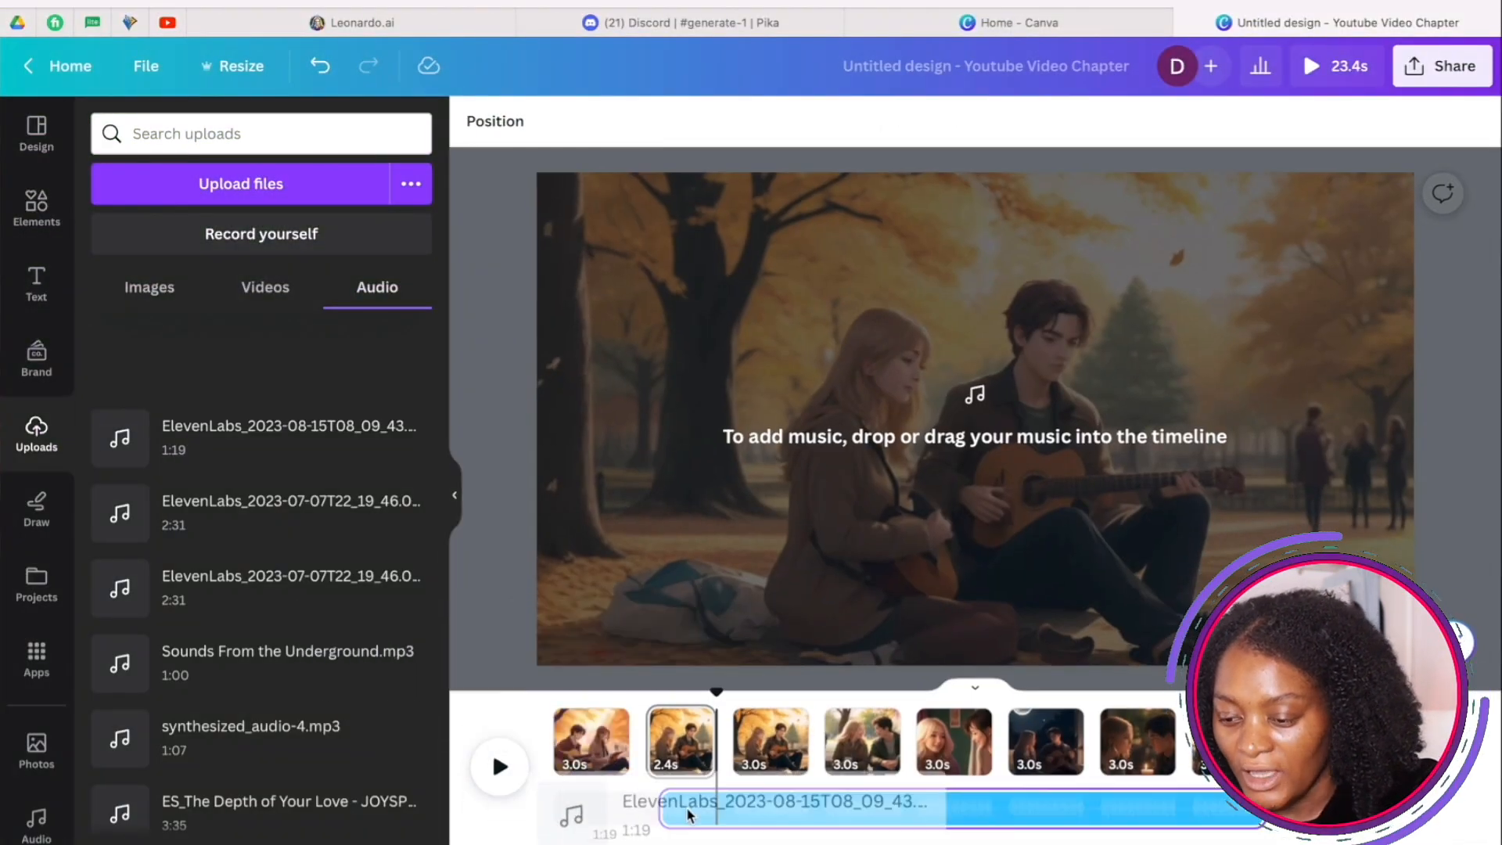
pyautogui.moveTo(568, 804); pyautogui.dragTo(551, 808)
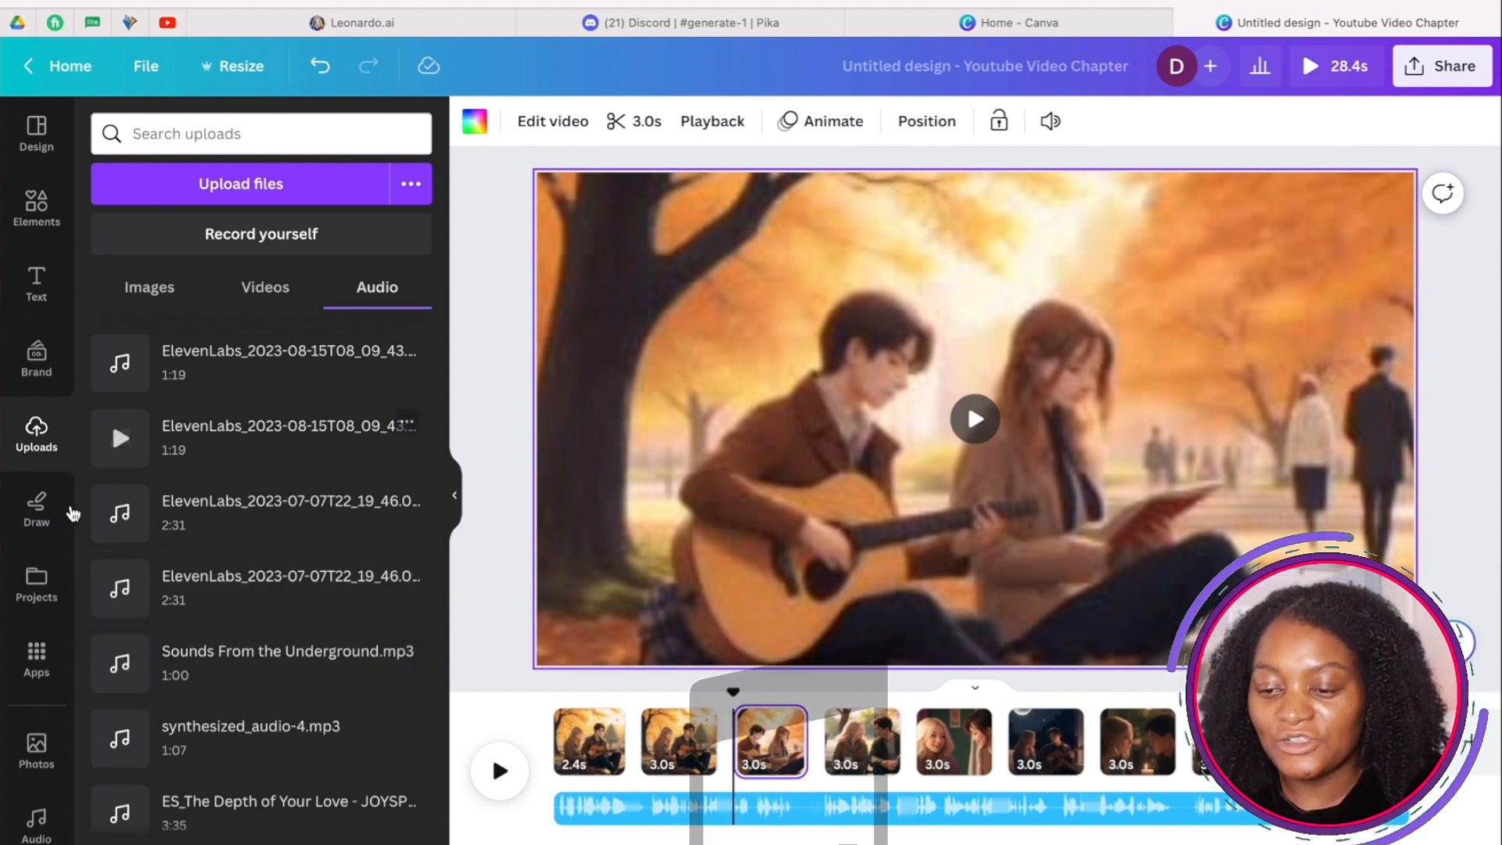
# - Browse Canva's audio library for background music
pyautogui.click(36, 819)
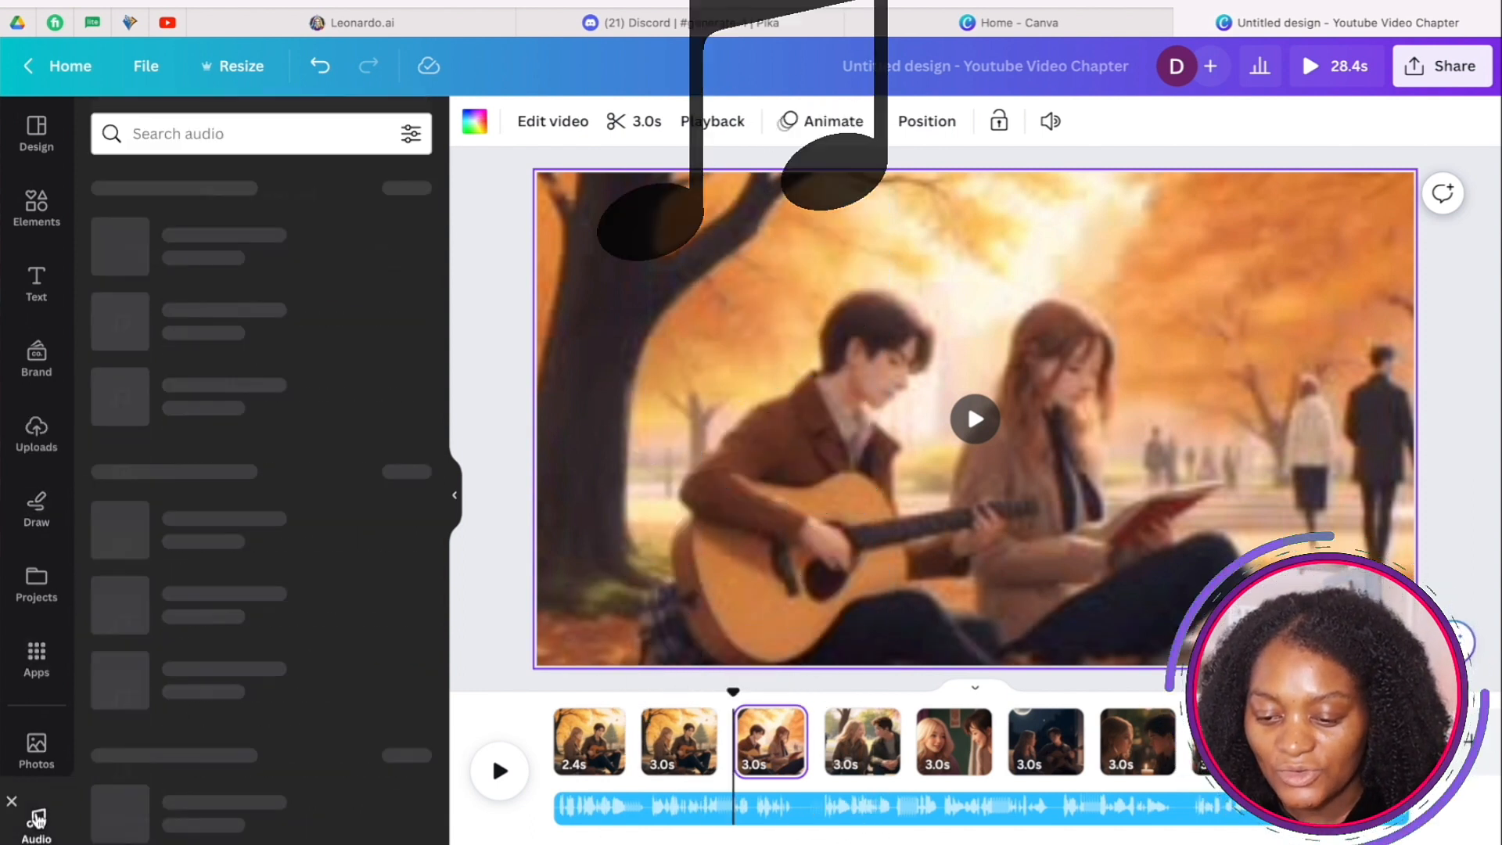
pyautogui.scroll(-2, 255, 399)
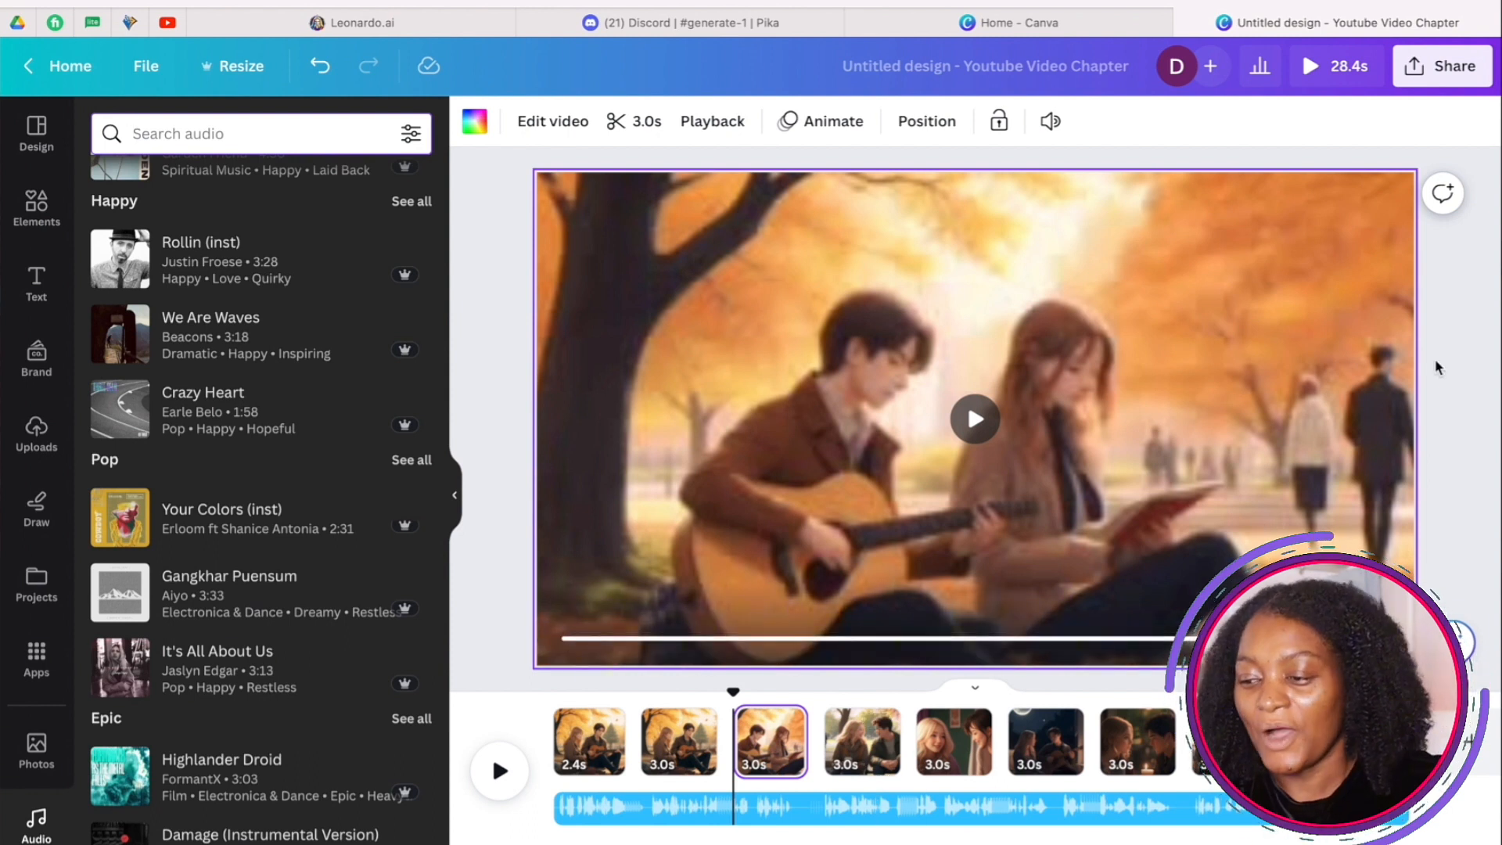
# - Download all pages of the design as an MP4 video at 1080p quality
pyautogui.click(1417, 68)
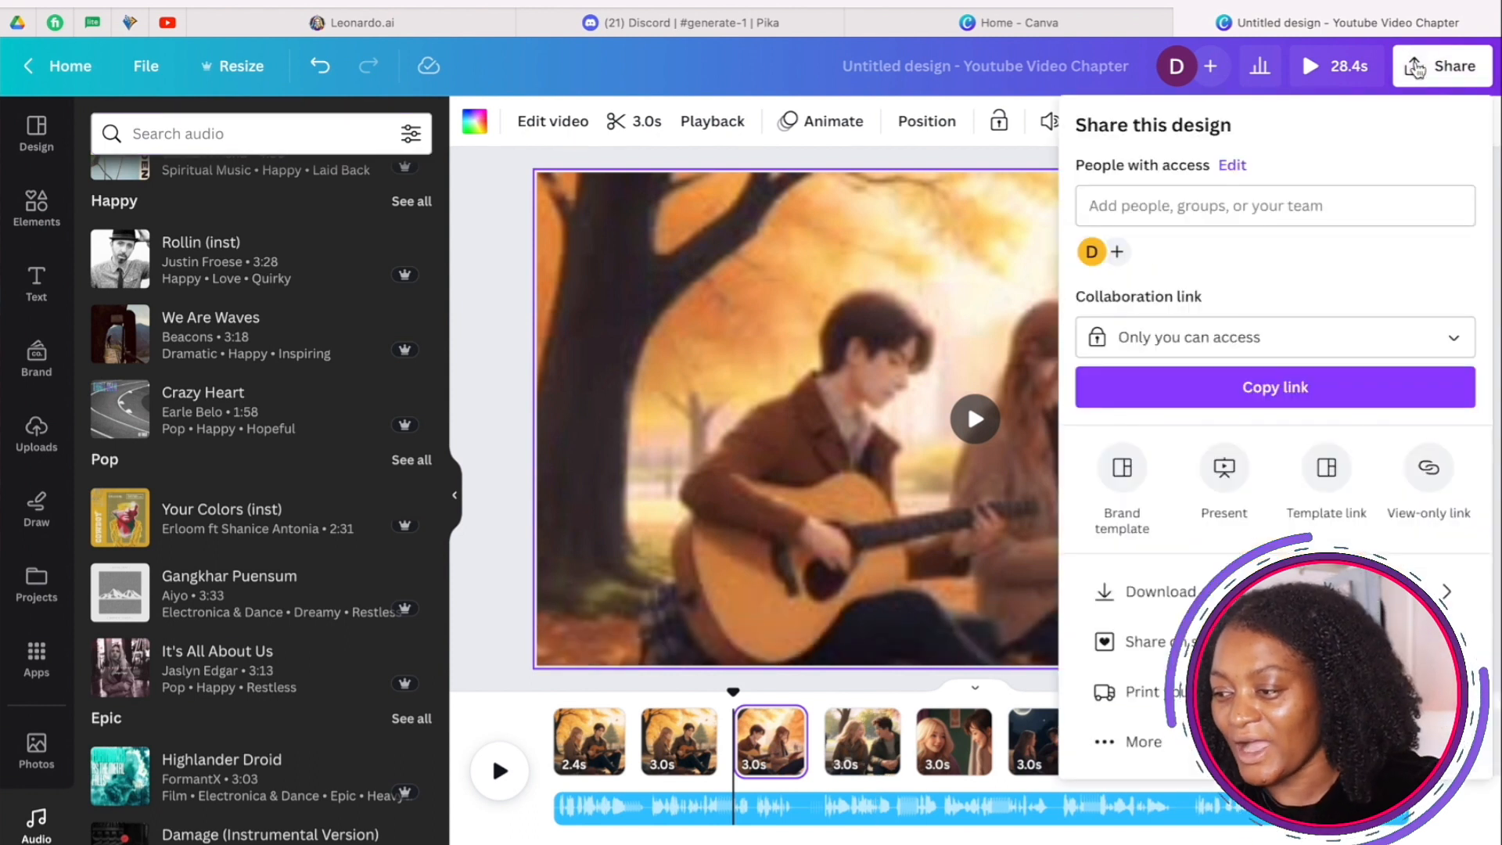
pyautogui.click(1443, 592)
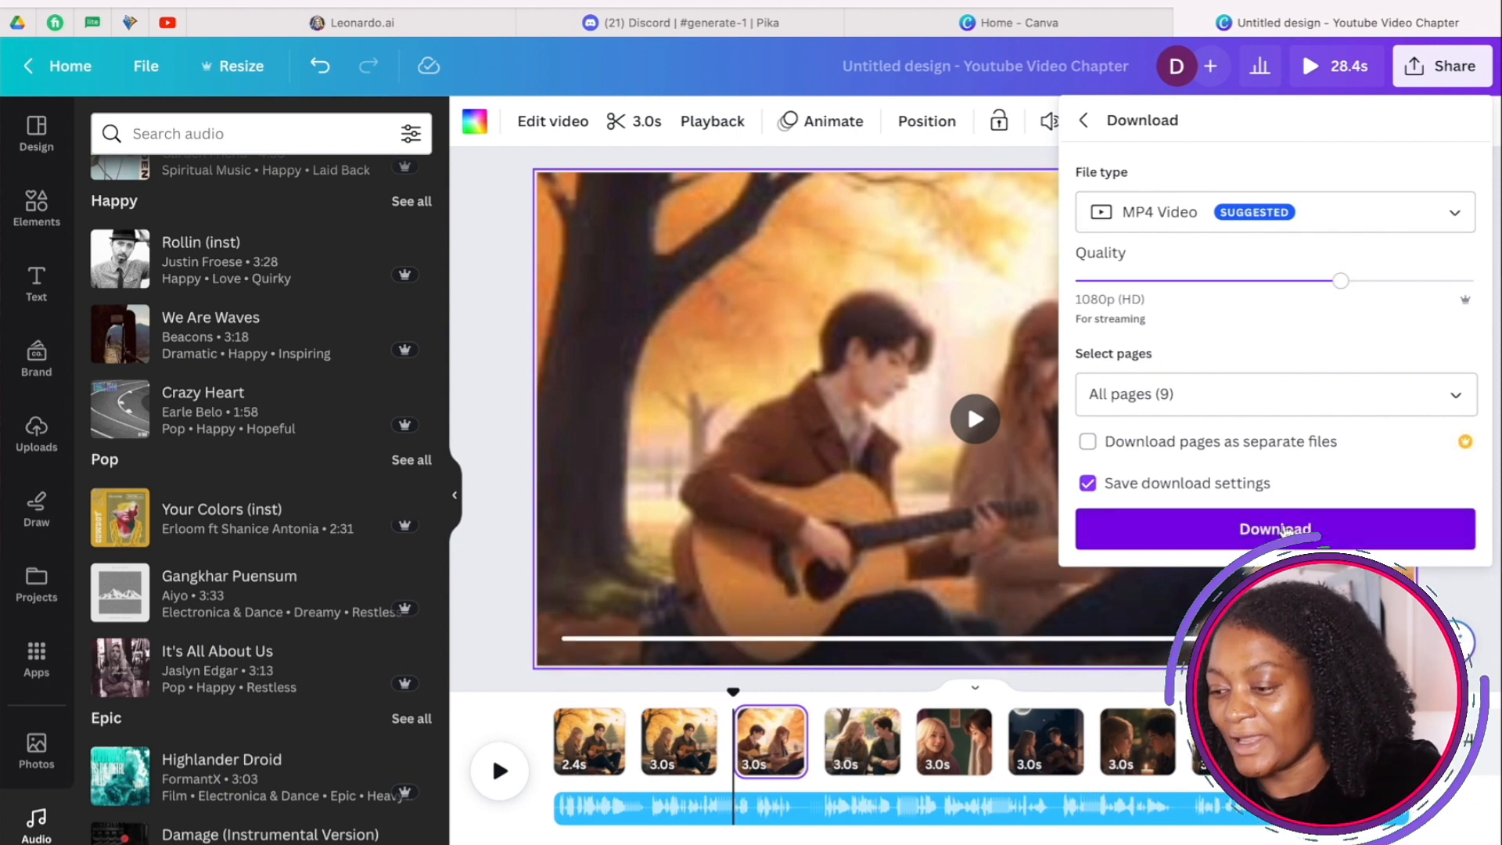
pyautogui.click(1283, 529)
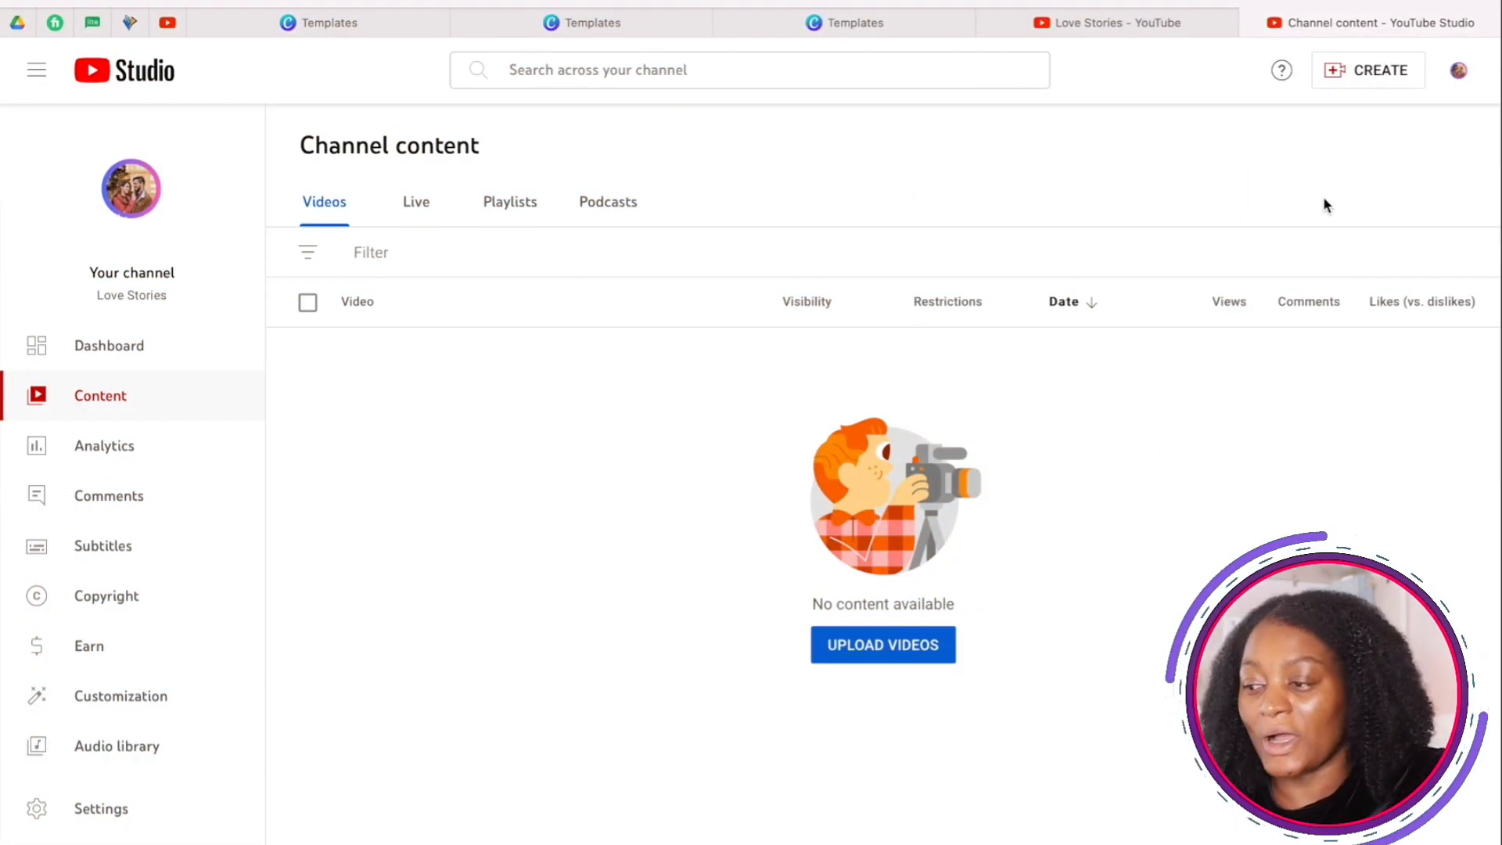
# - Switch to YouTube Studio for the Love Stories channel and start a new video upload
pyautogui.click(1371, 74)
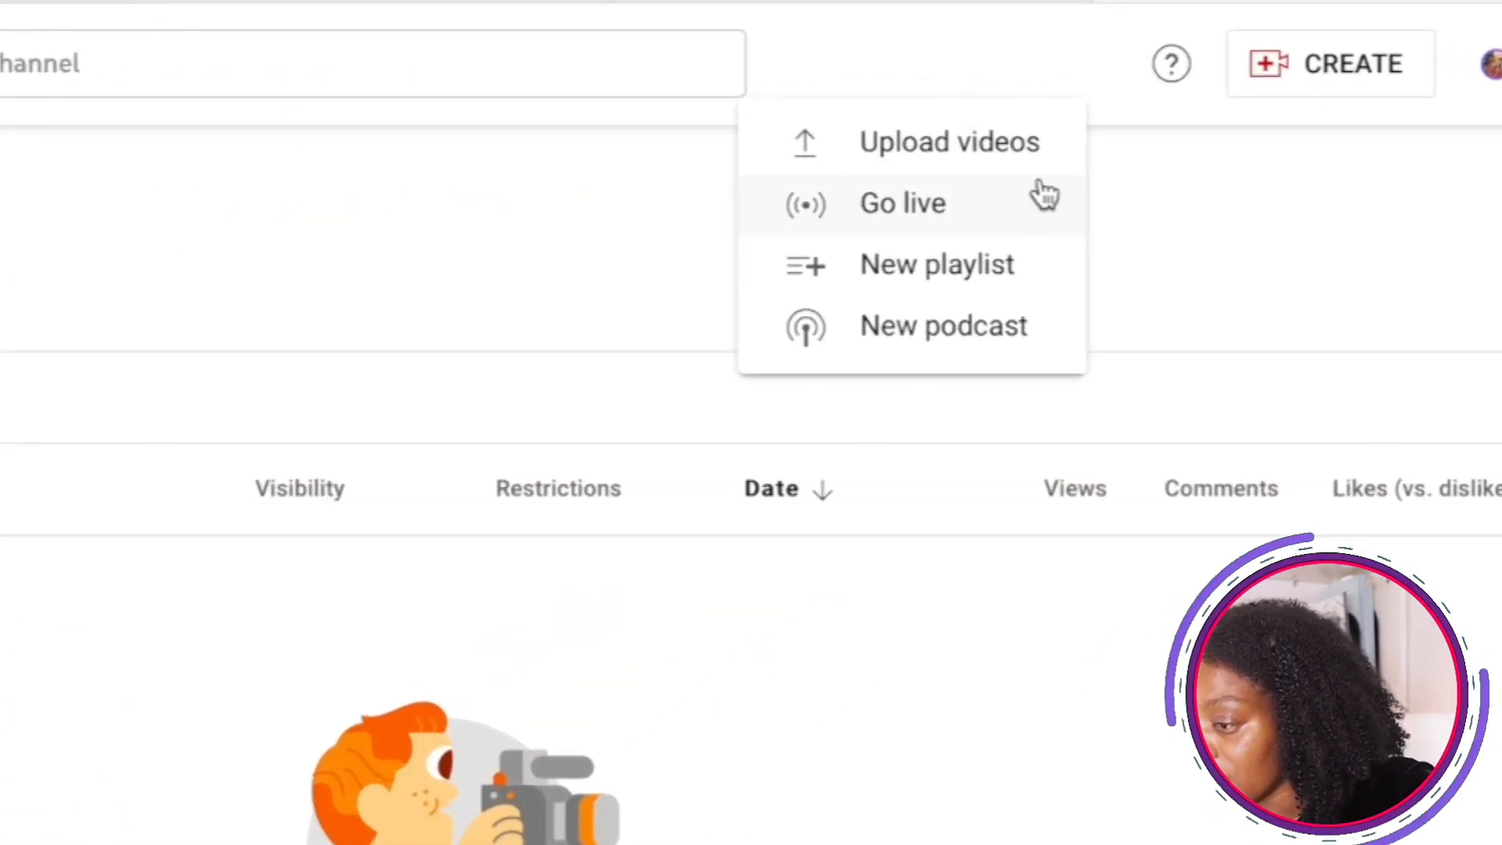
pyautogui.click(978, 149)
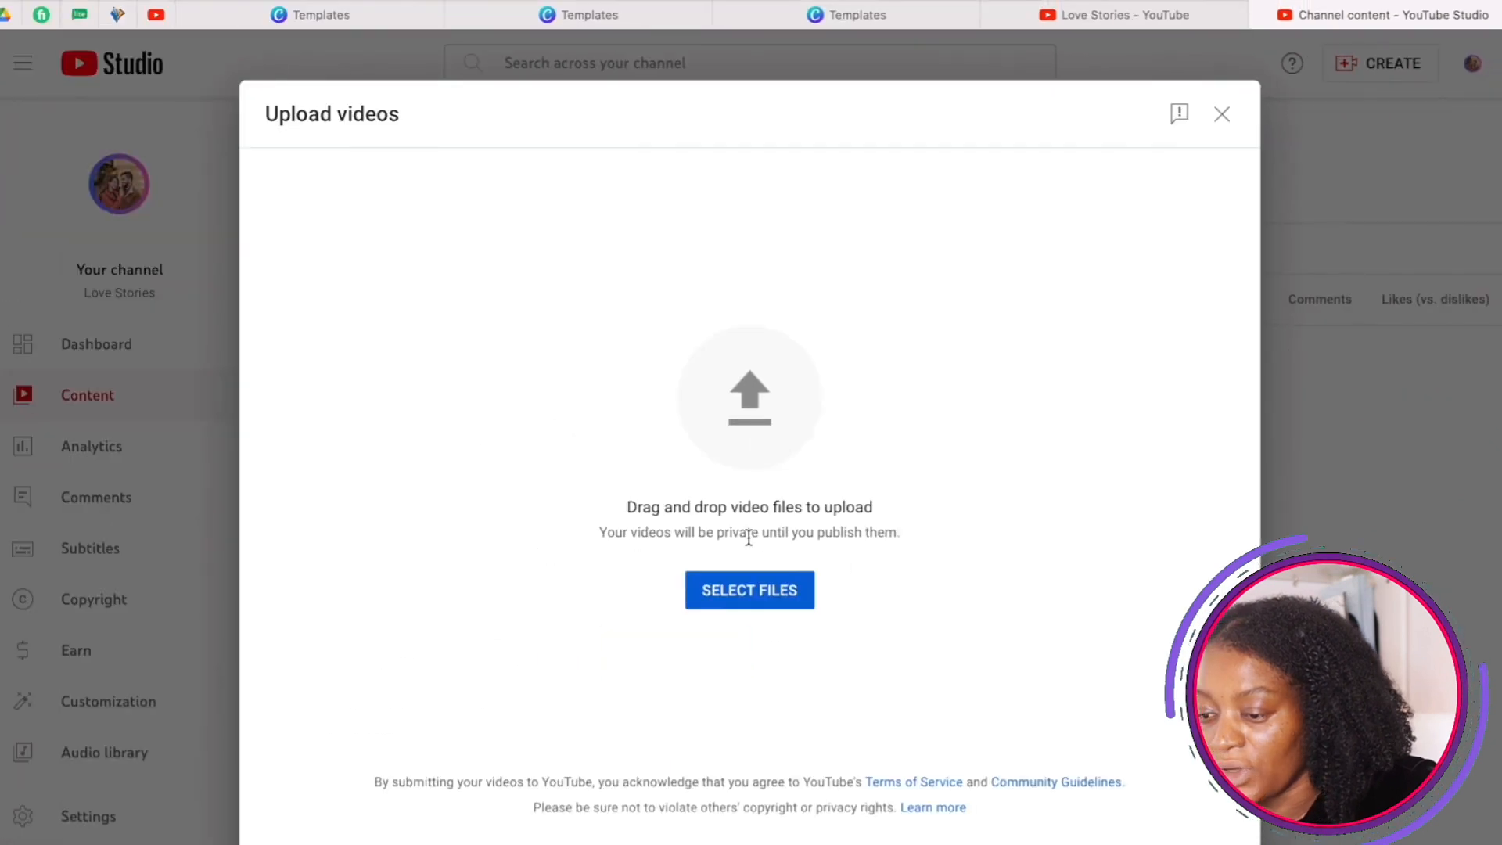